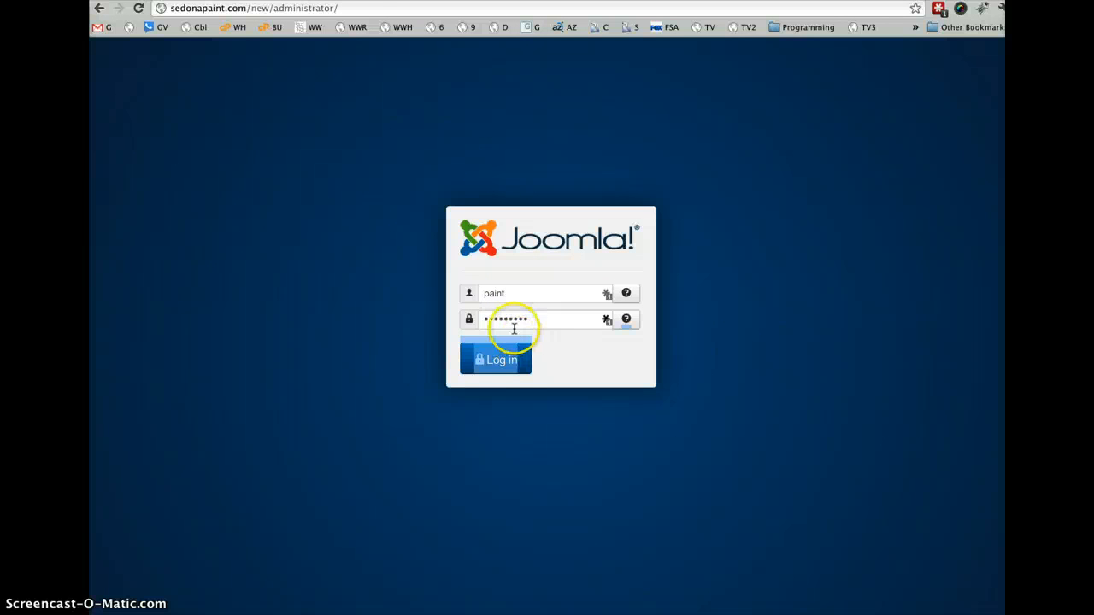
- Log in to the Joomla administrator and open the featured article "Welcome to Sedona Paint Center" for editing
left_click(503, 363)
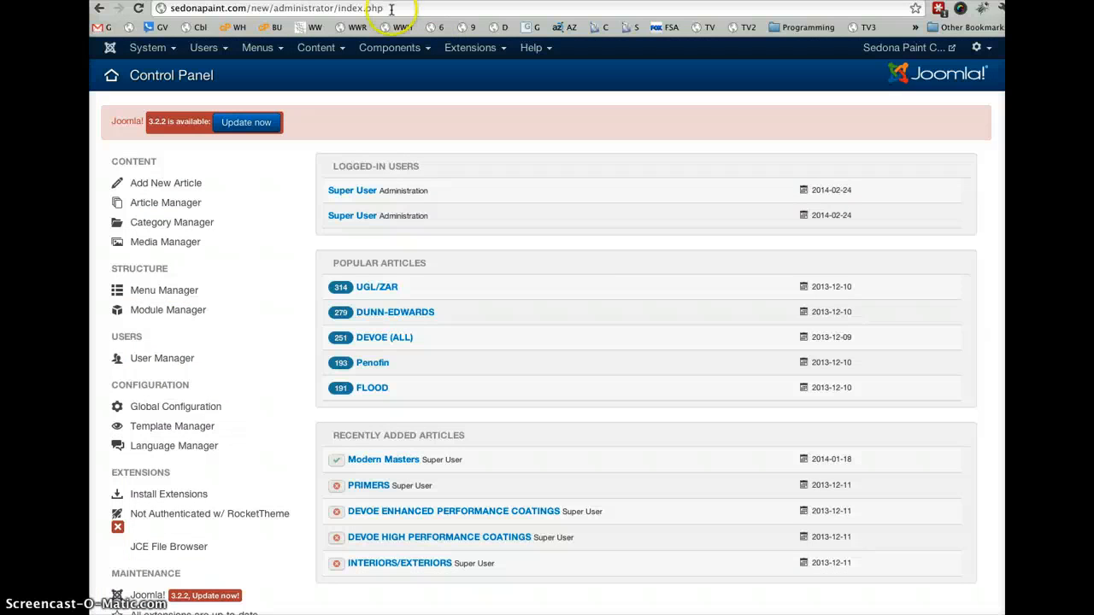
left_click(337, 49)
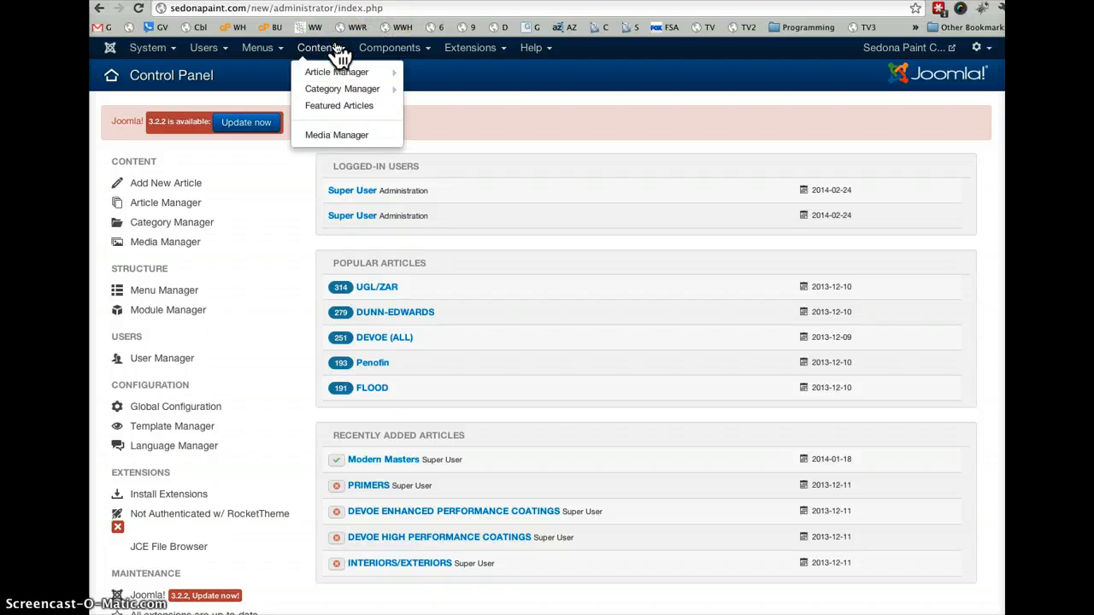
mouse_move(359, 75)
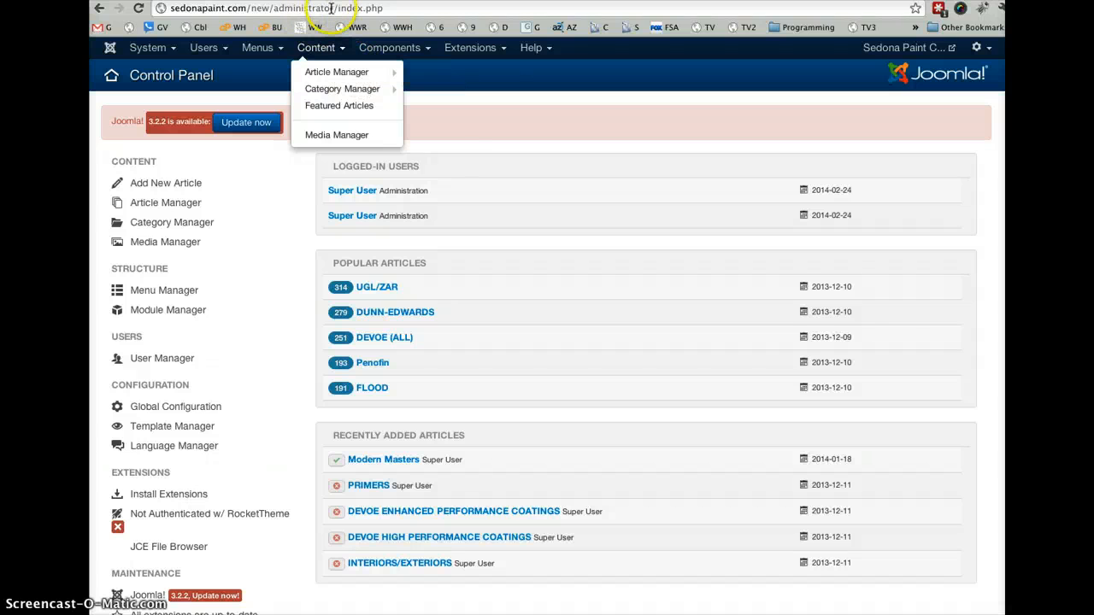
left_click(361, 108)
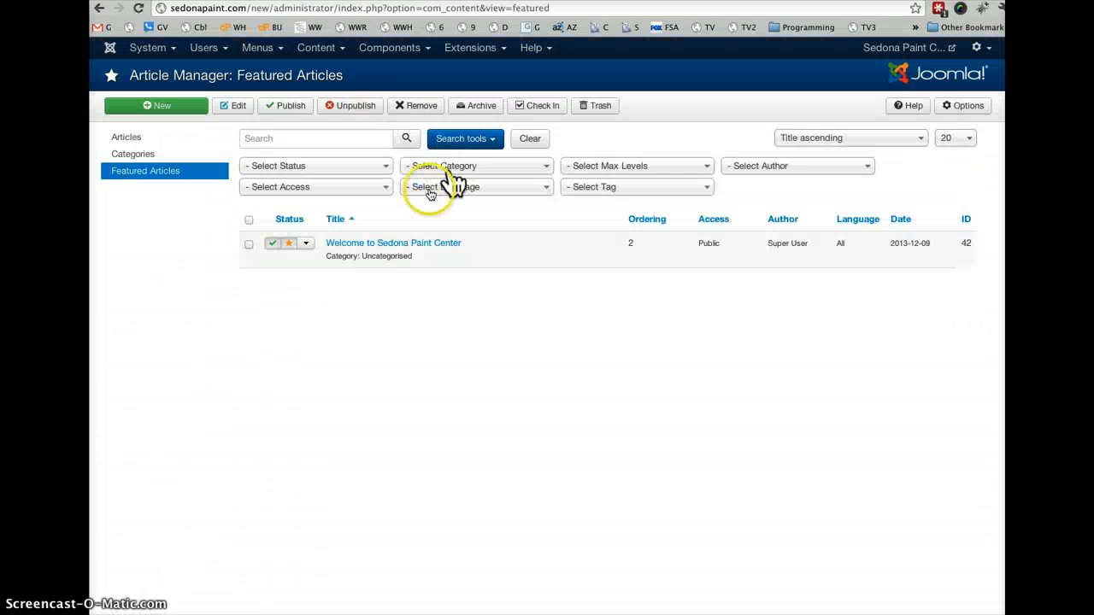
left_click(432, 246)
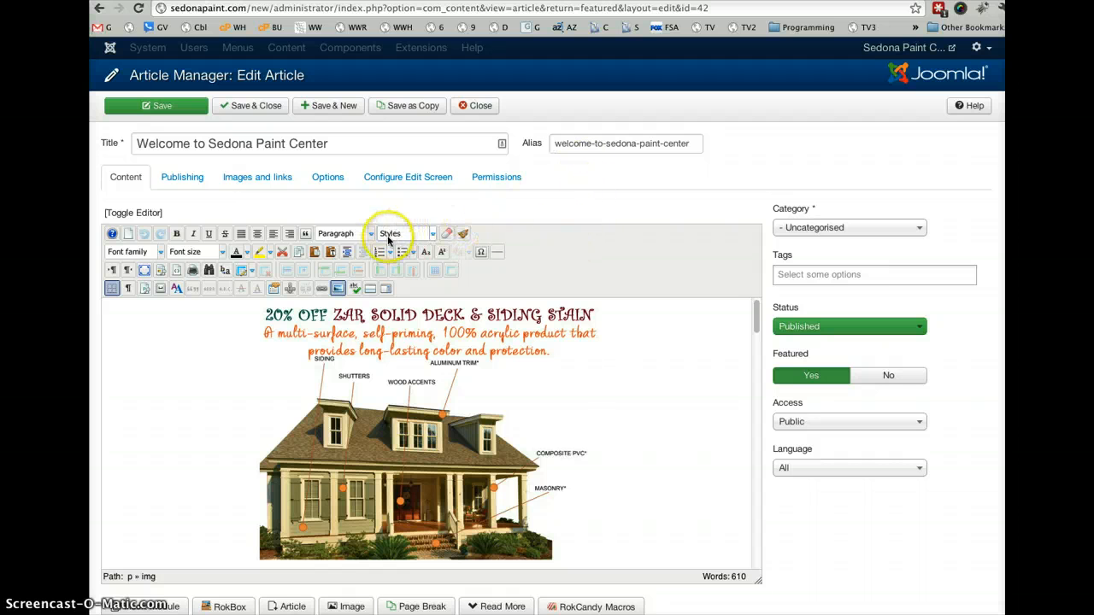
- Back up the article's entire HTML source as a text clipping on the desktop, and return to the visual editor
left_click(148, 214)
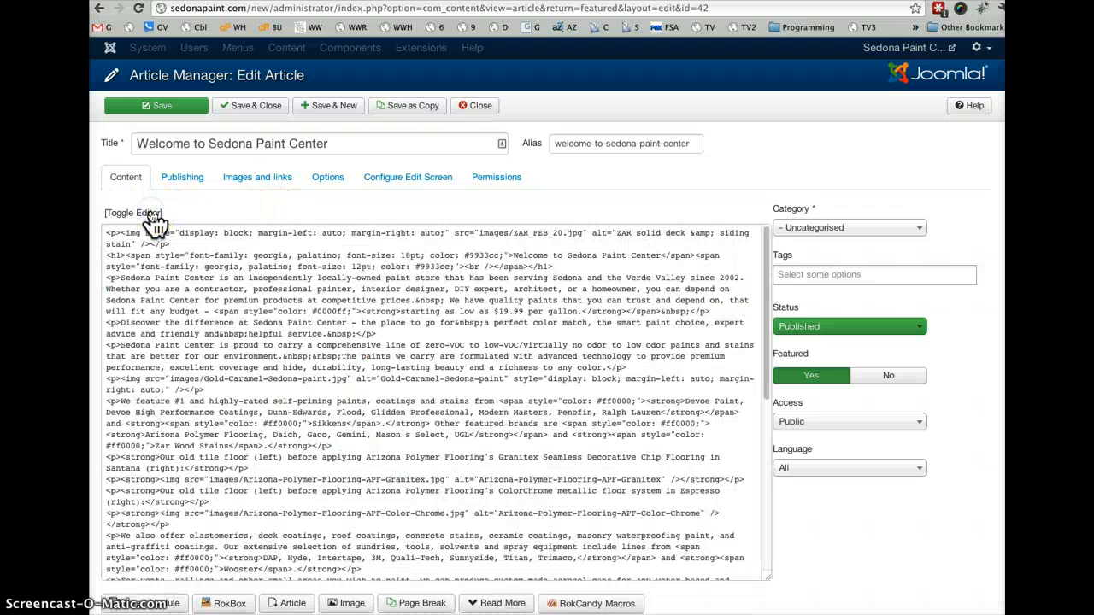
left_click(159, 287)
key("ctrl+a")
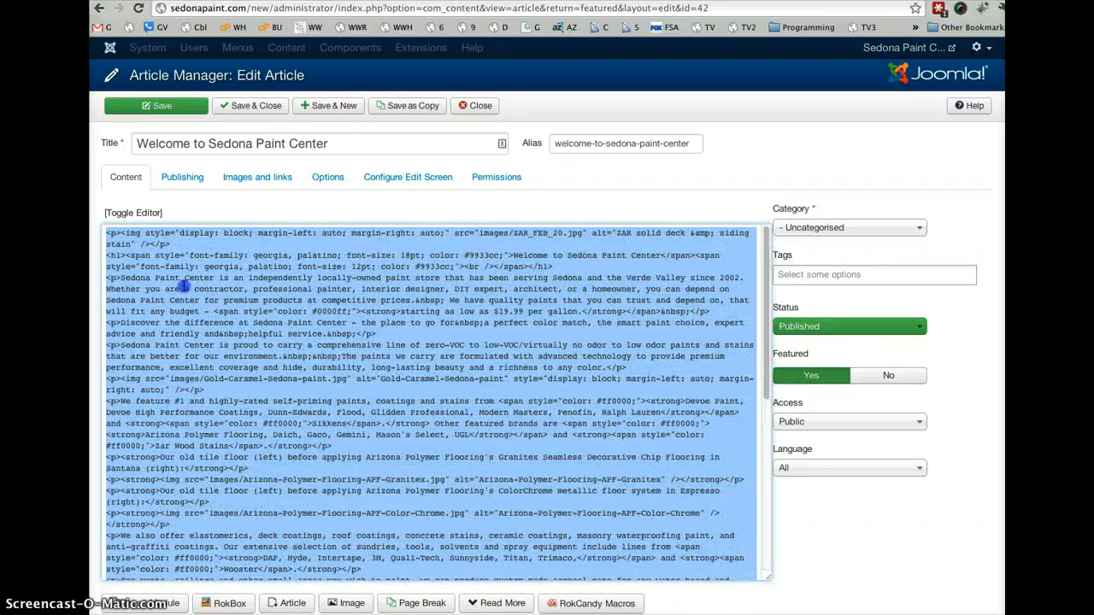
left_click(183, 287)
key("ctrl+a")
left_click_drag(183, 286, 719, 374)
left_click(125, 215)
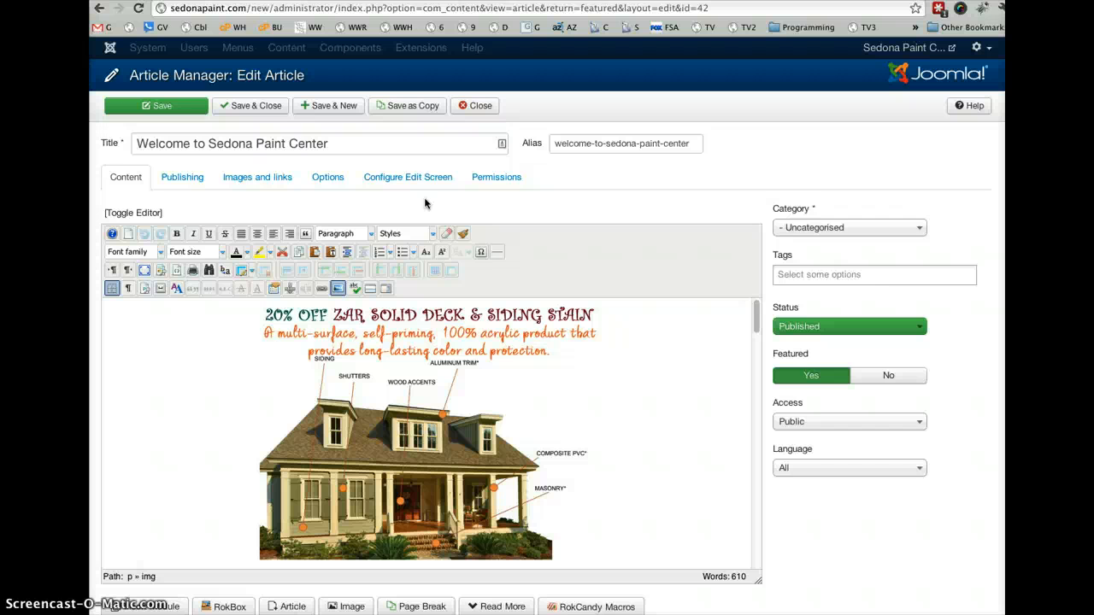
- Save the article as a copy, view the copy's HTML source and close it
left_click(409, 108)
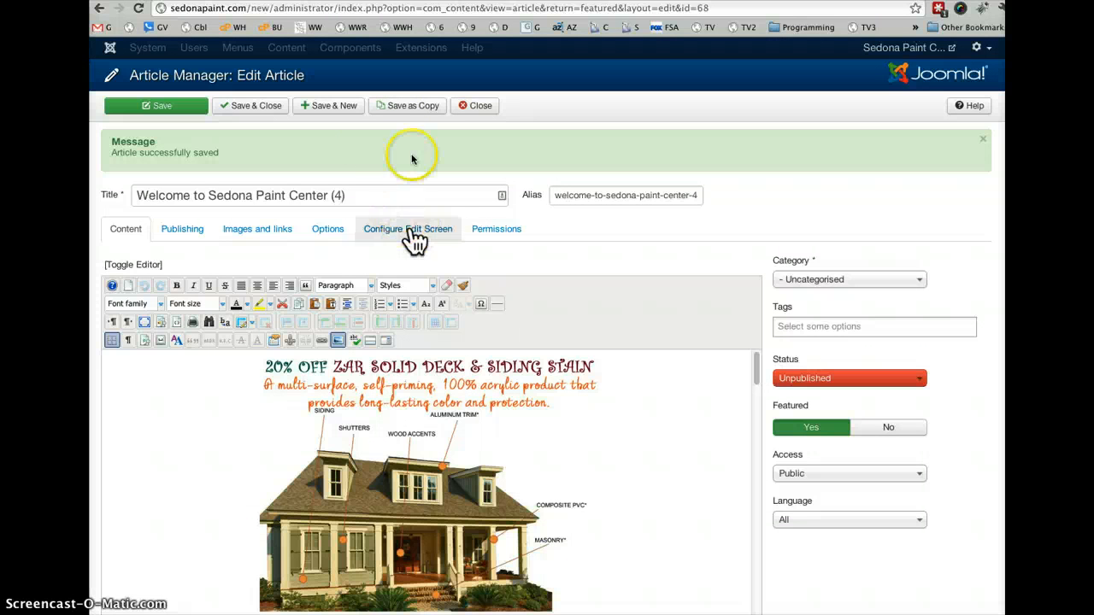
mouse_move(755, 371)
left_mouse_down()
mouse_move(765, 503)
mouse_move(746, 353)
left_mouse_up()
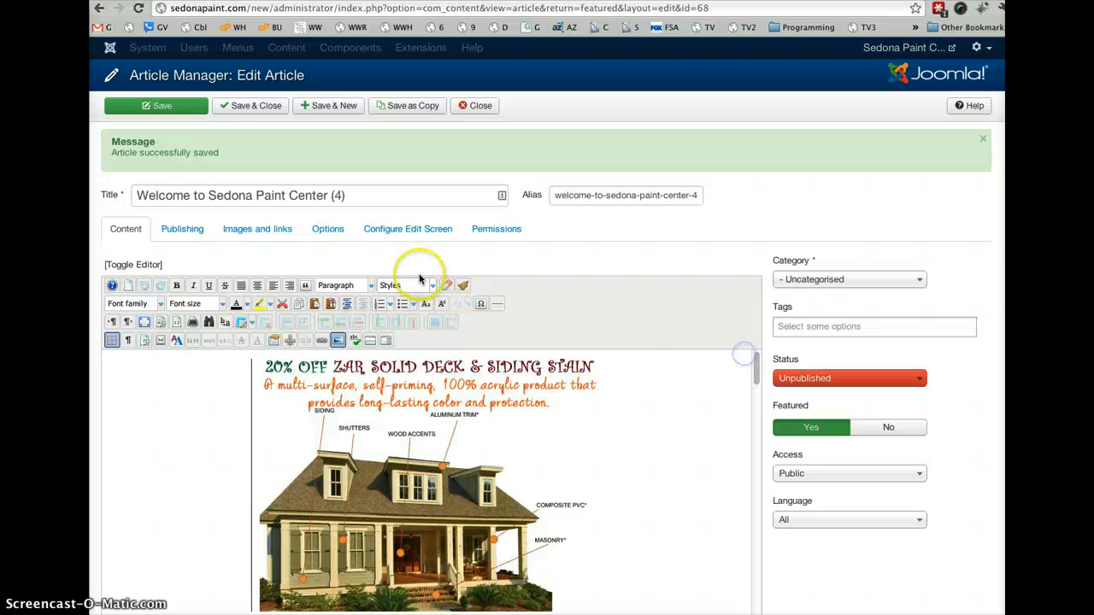
left_click(145, 265)
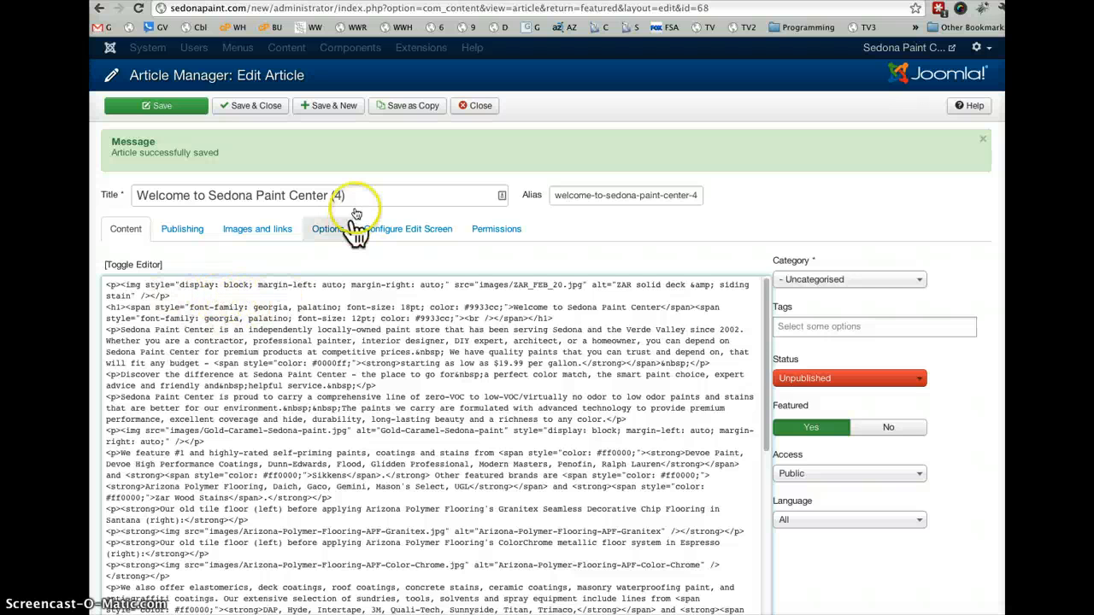
left_click(484, 107)
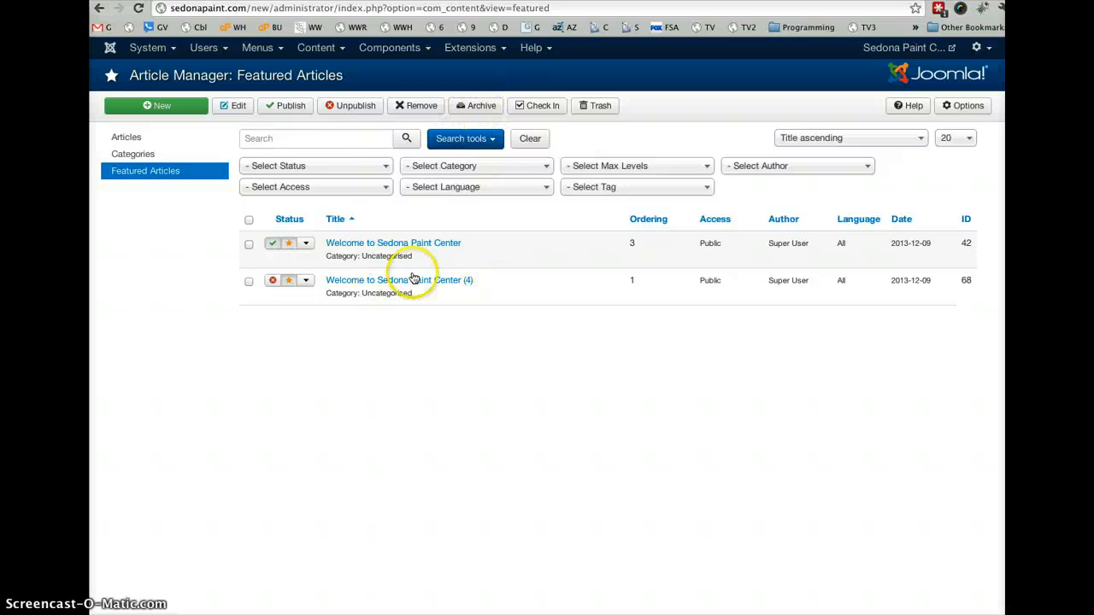
- Reopen the original "Welcome to Sedona Paint Center" article, clear its HTML source, restore it from the desktop text clipping and return to the visual editor
left_click(396, 245)
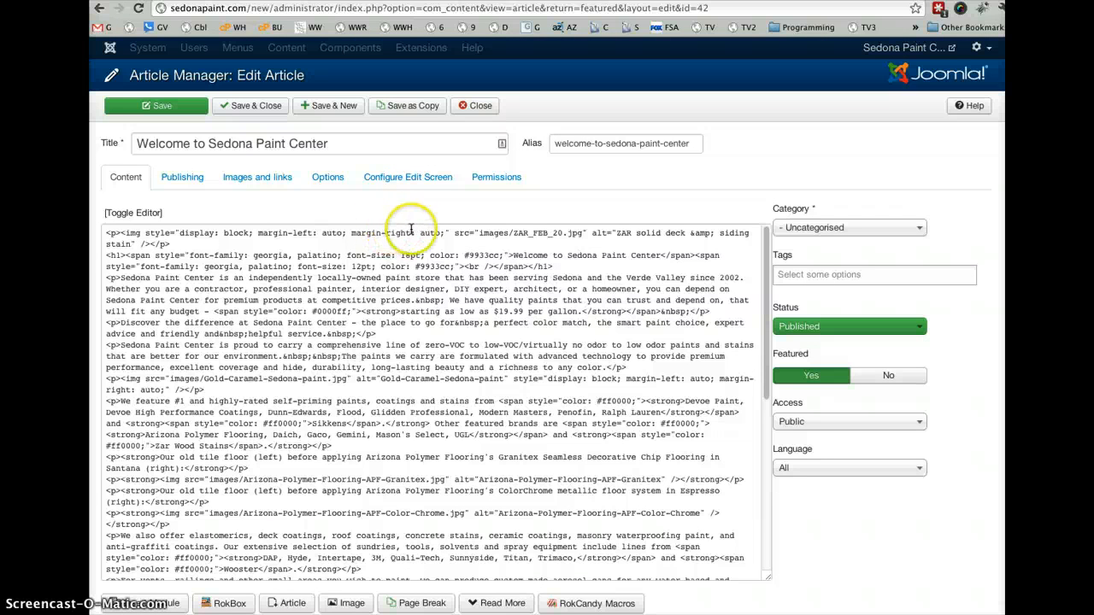
left_click(147, 224)
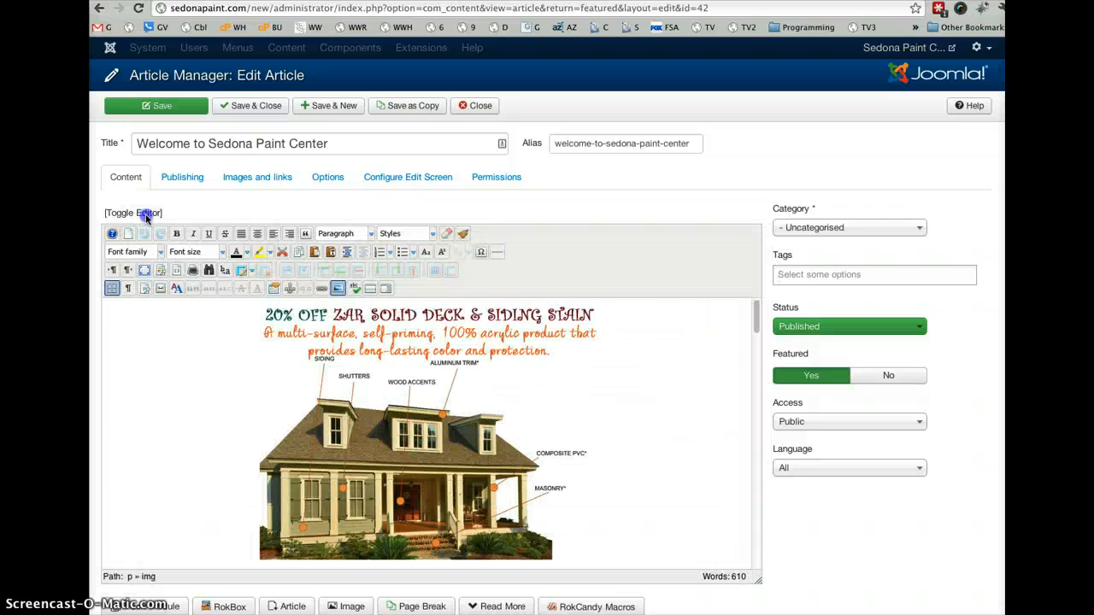
left_click(147, 214)
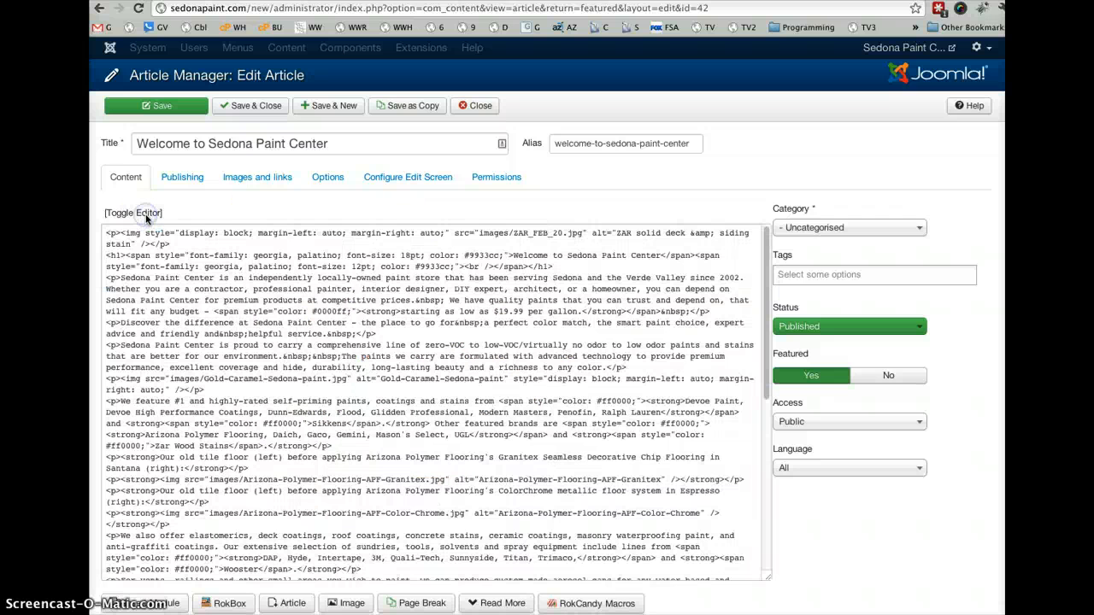
left_click(292, 257)
key("ctrl+a")
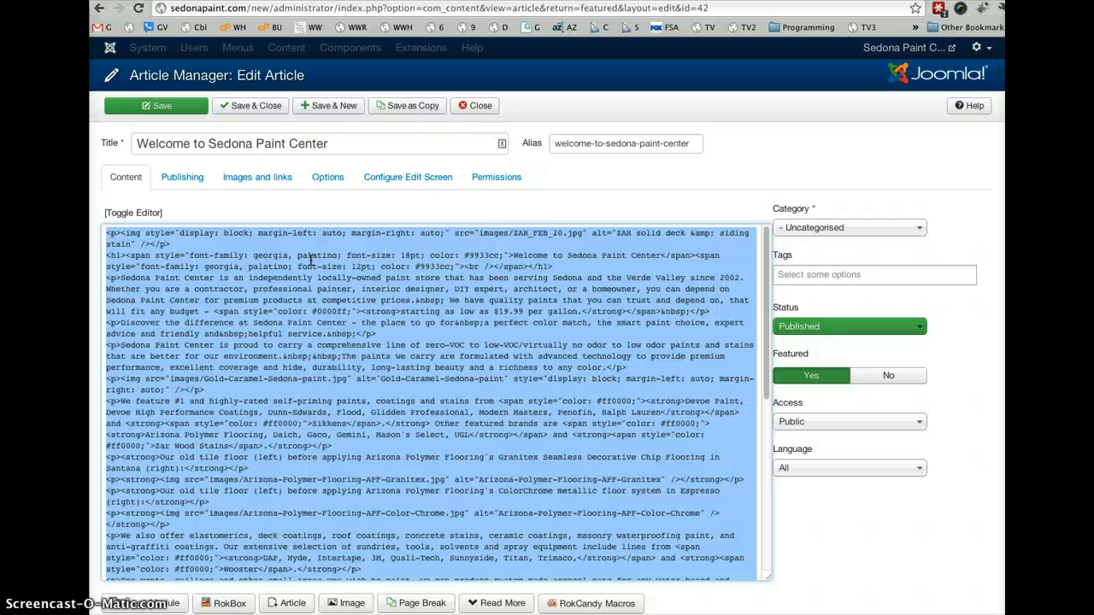
key("BackSpace")
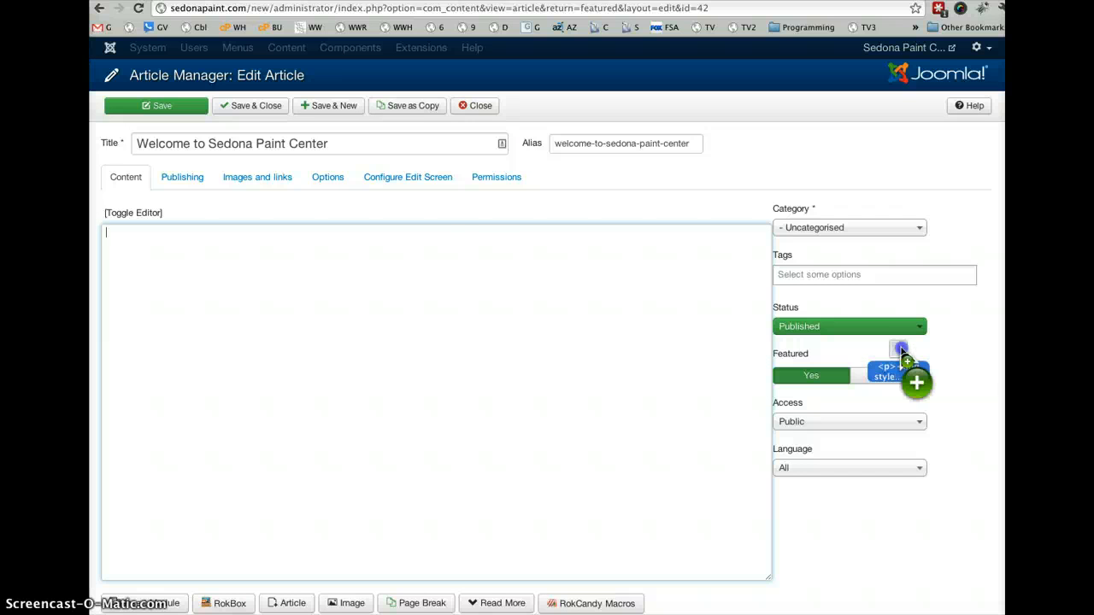
left_click_drag(901, 350, 473, 289)
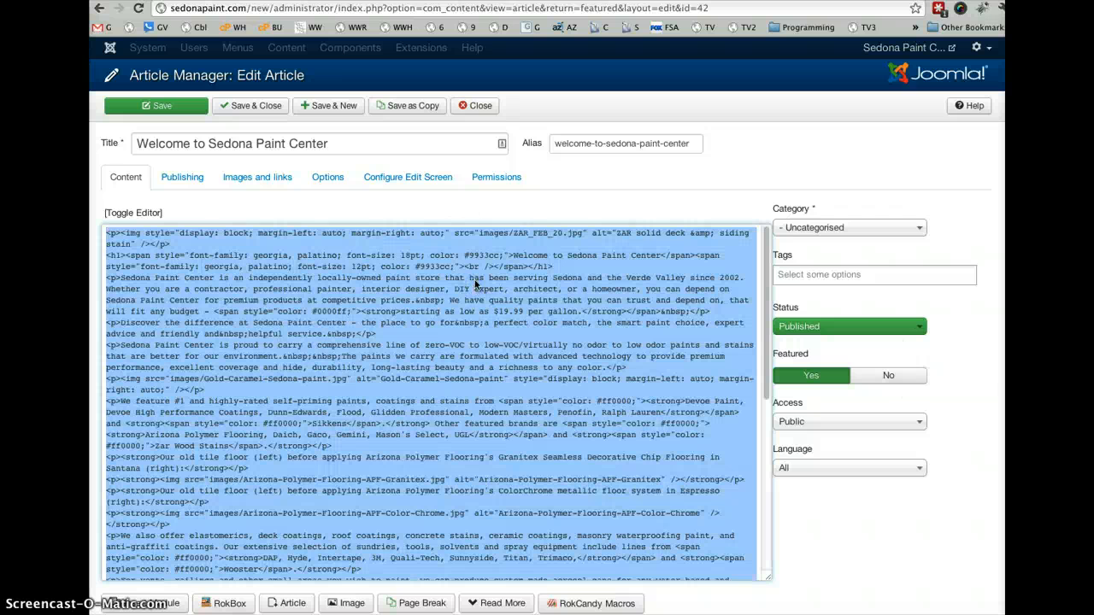
left_click(155, 214)
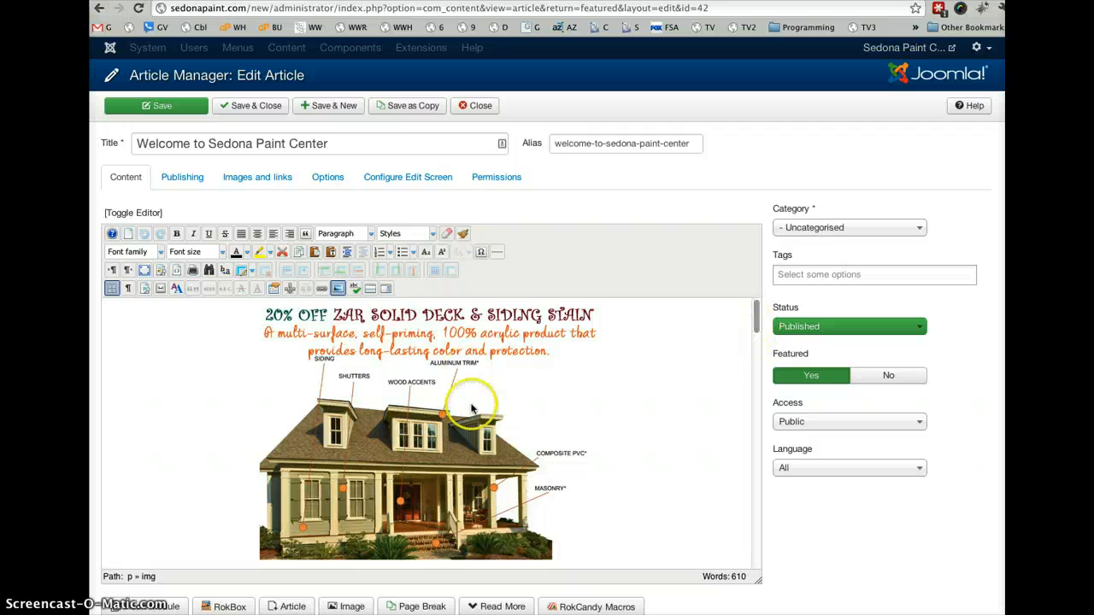
- Examine the Image Manager and its upload file chooser for the ZAR deck and siding stain image, and cancel without changing it
left_click(437, 407)
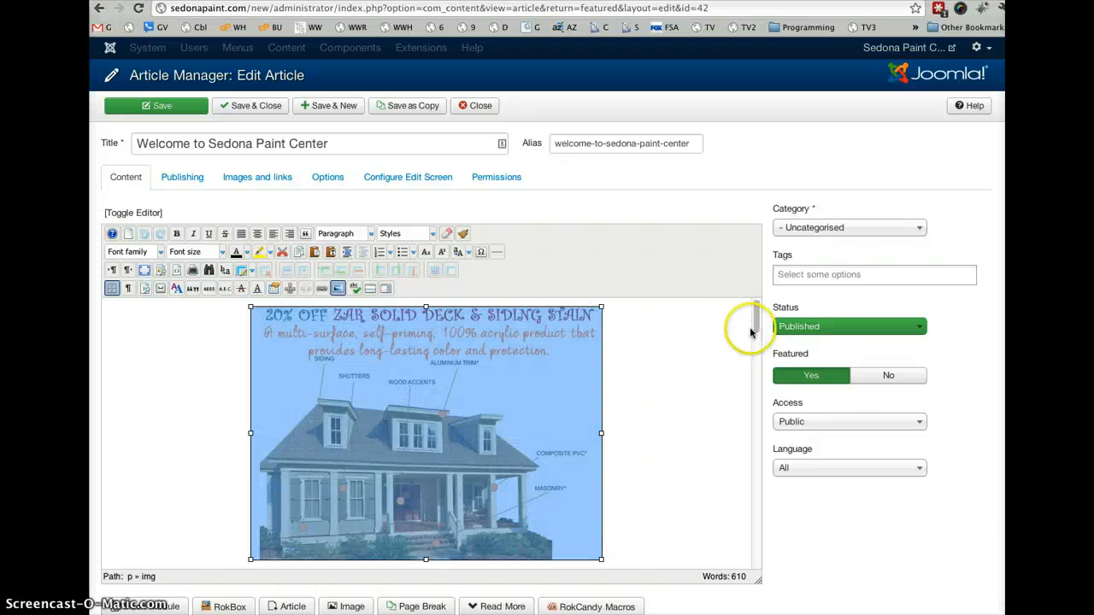
mouse_move(756, 329)
left_mouse_down()
mouse_move(756, 340)
mouse_move(756, 327)
left_mouse_up()
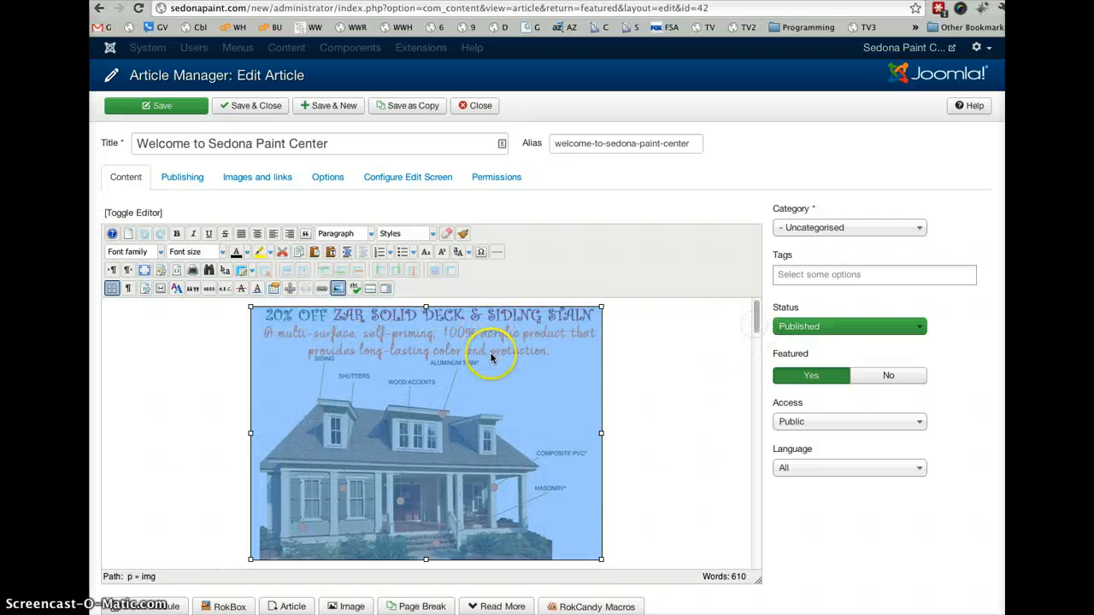
left_click(339, 289)
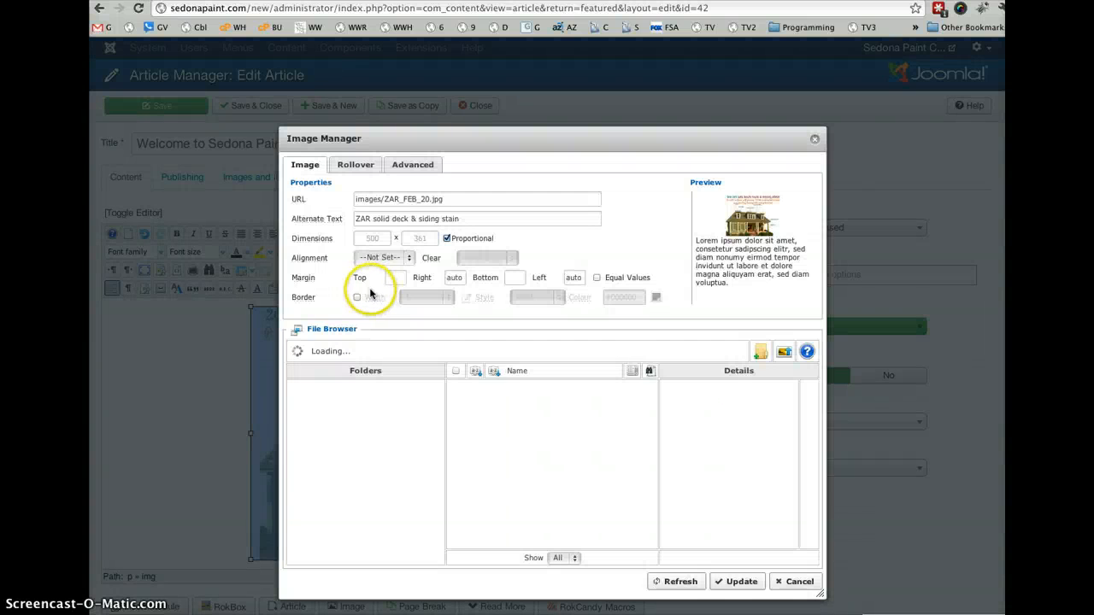
left_click(784, 354)
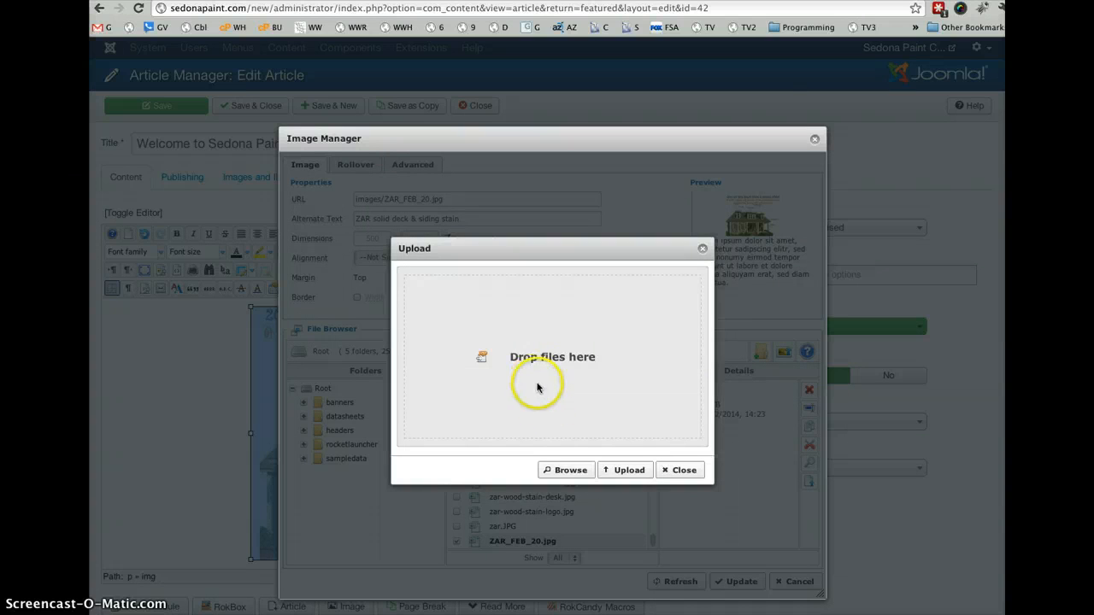
left_click(563, 469)
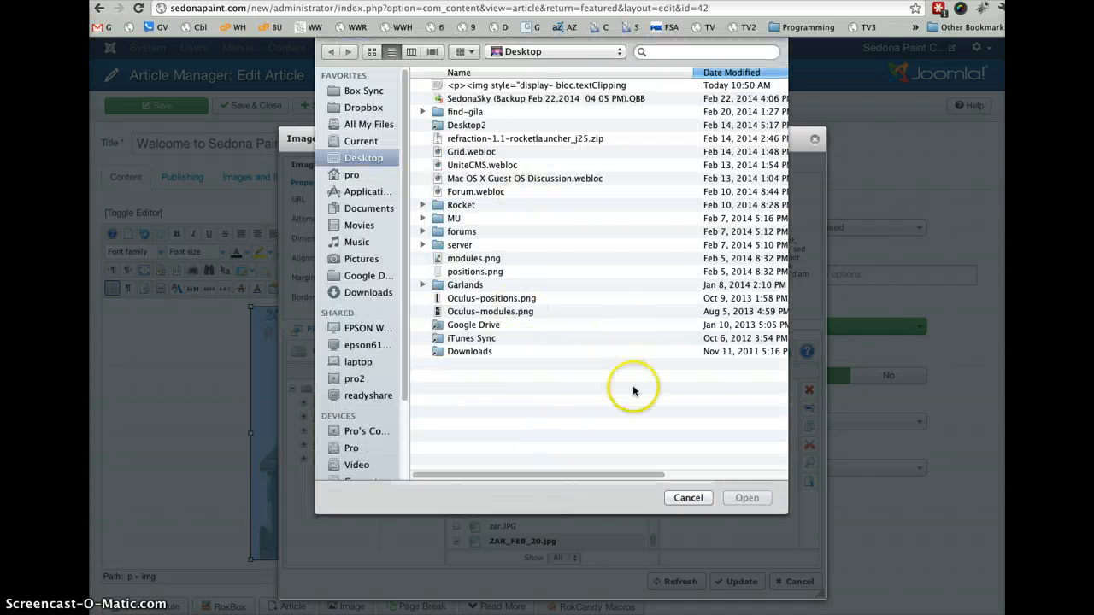
left_click(688, 498)
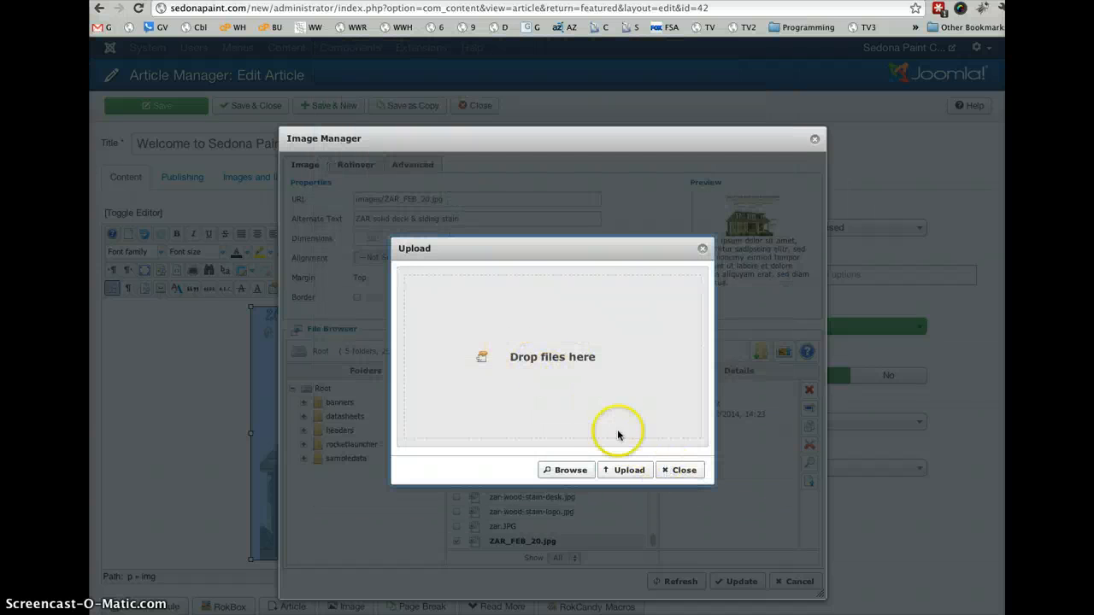
left_click(684, 472)
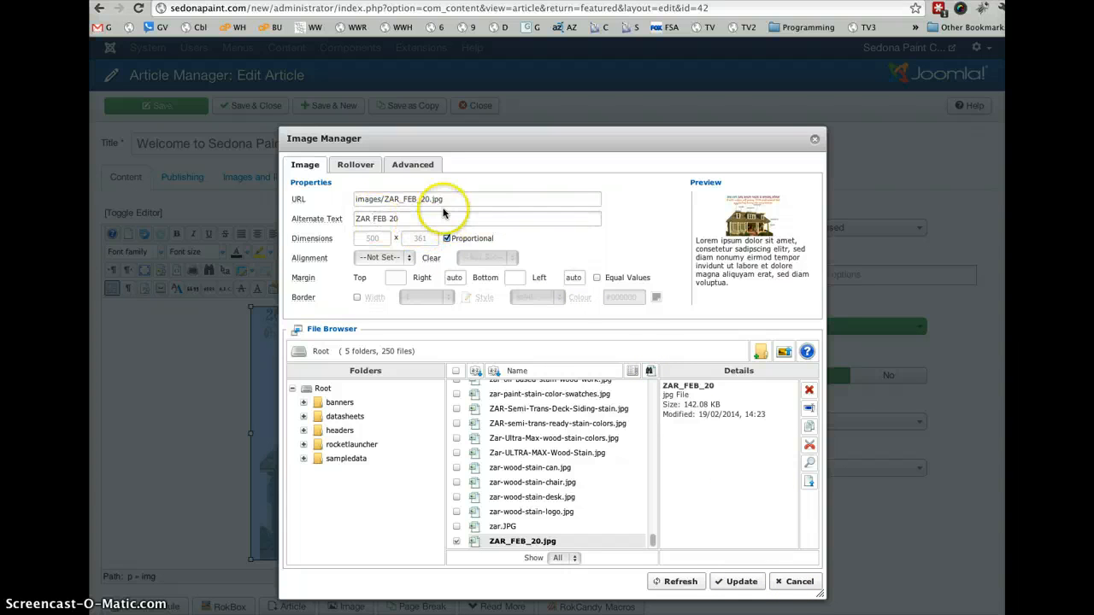
left_click(797, 585)
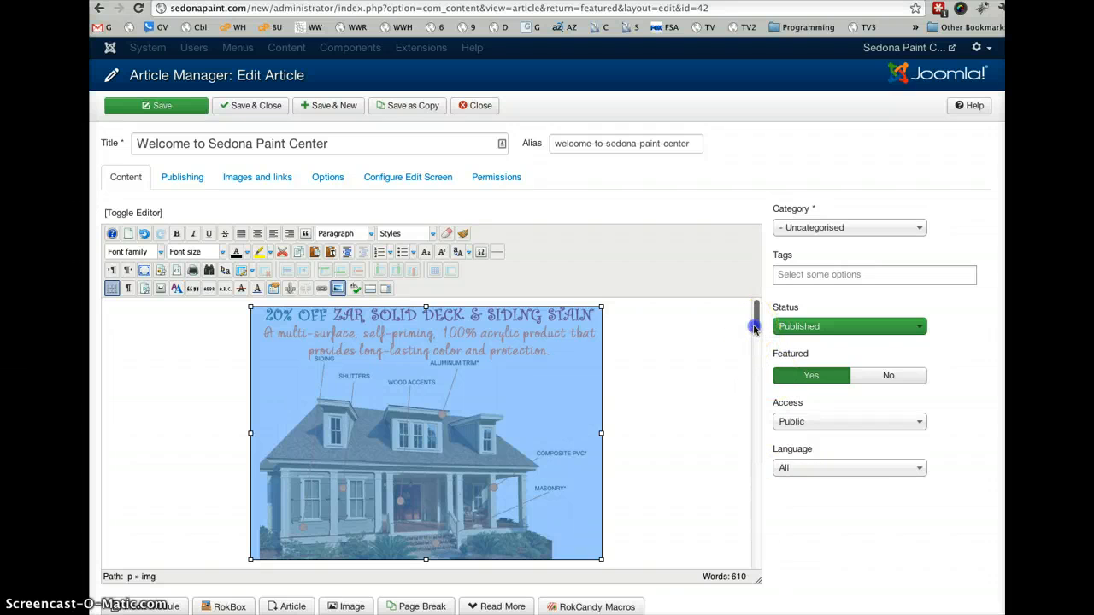
- Select the phrase "starting as low as $19.99 per gallon", examine the text colour choices and Colour Picker palettes, and close the picker without applying a colour
left_click_drag(755, 327, 756, 349)
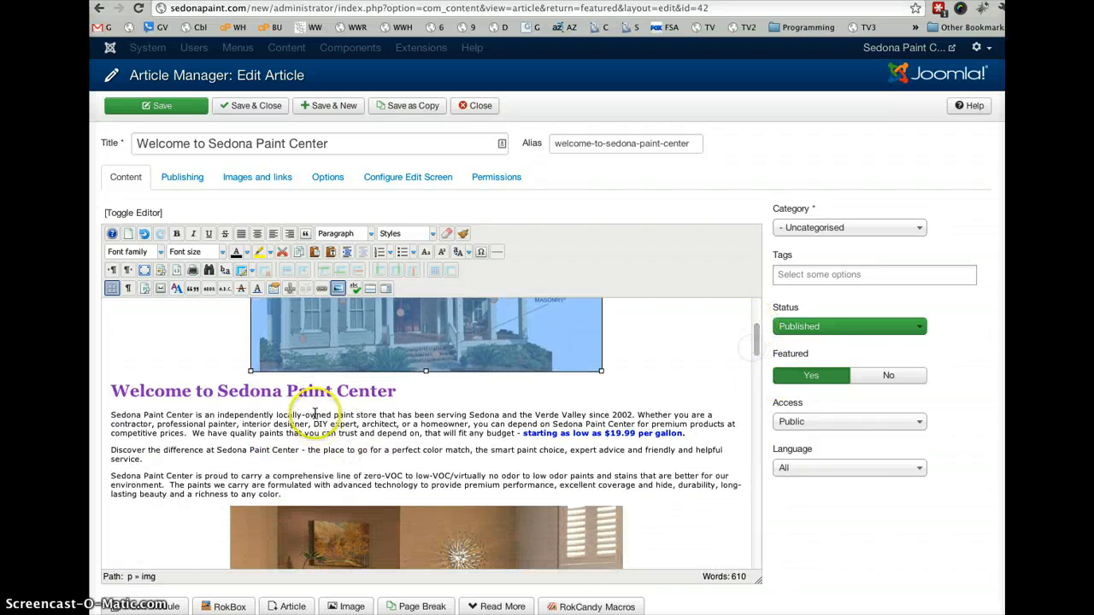
left_click(359, 433)
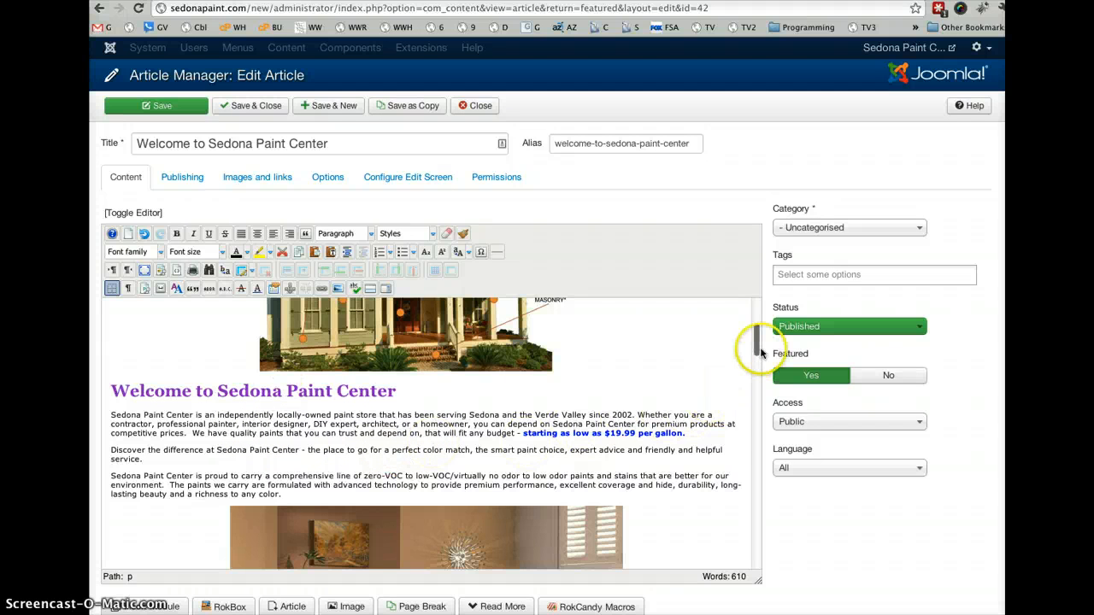
left_click_drag(752, 336, 759, 352)
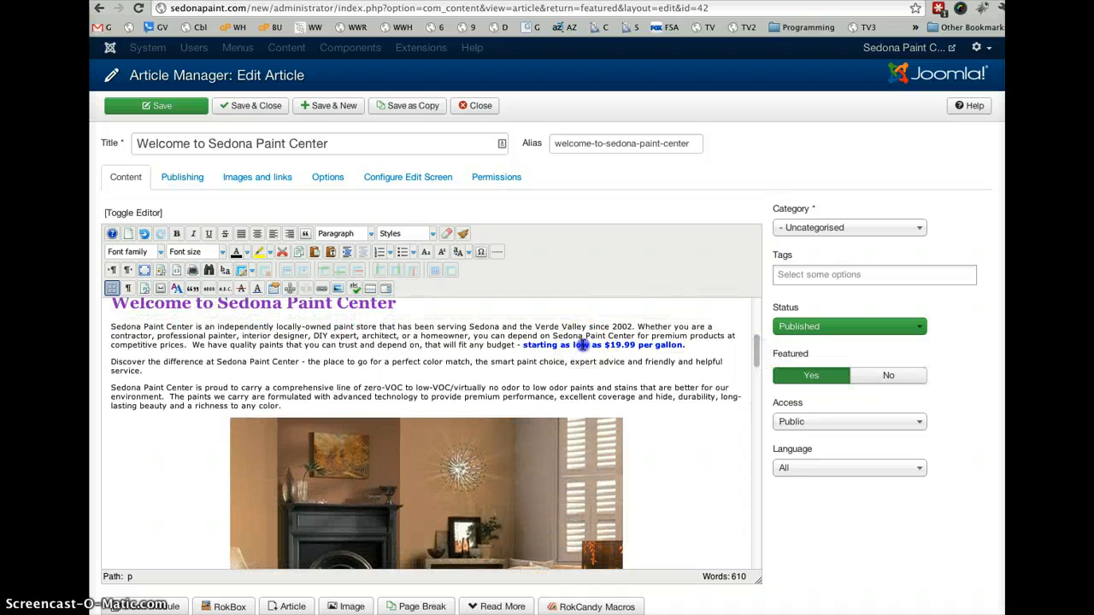
left_click(553, 346)
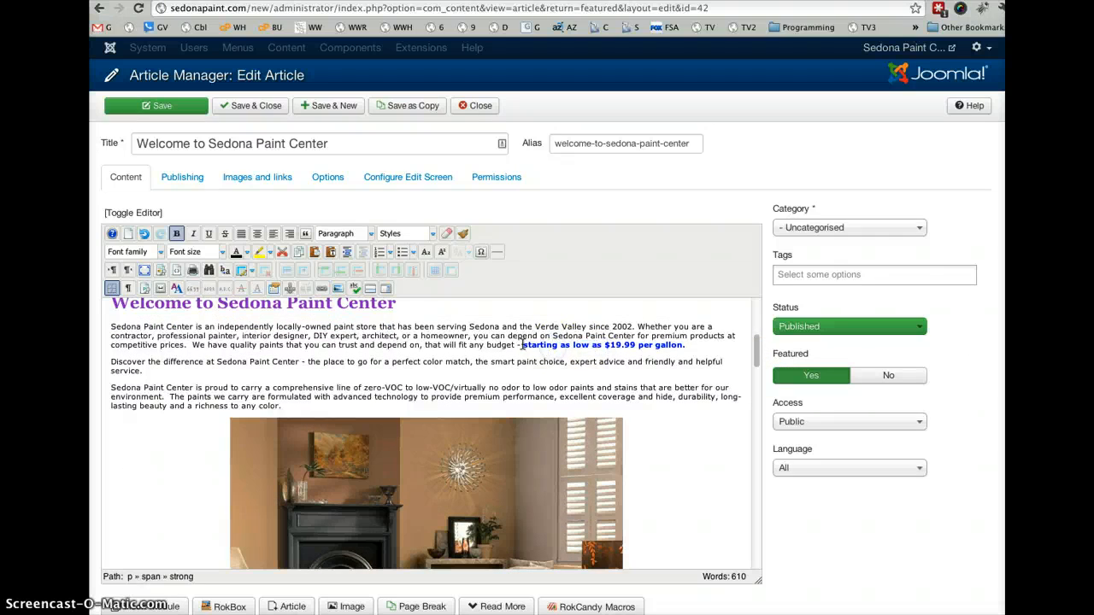
left_click_drag(525, 346, 652, 347)
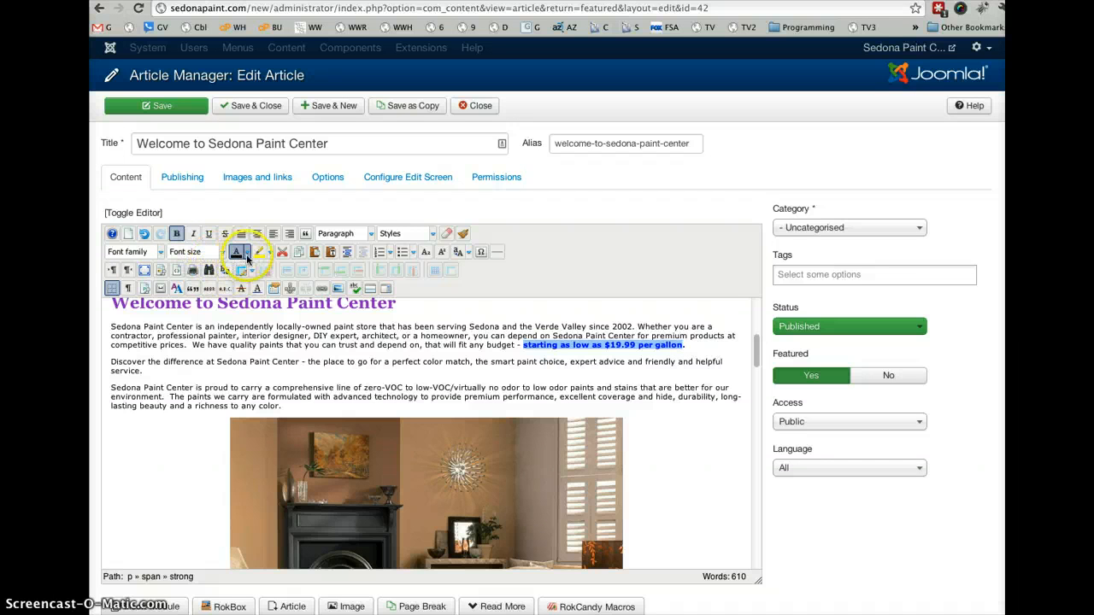
left_click(247, 255)
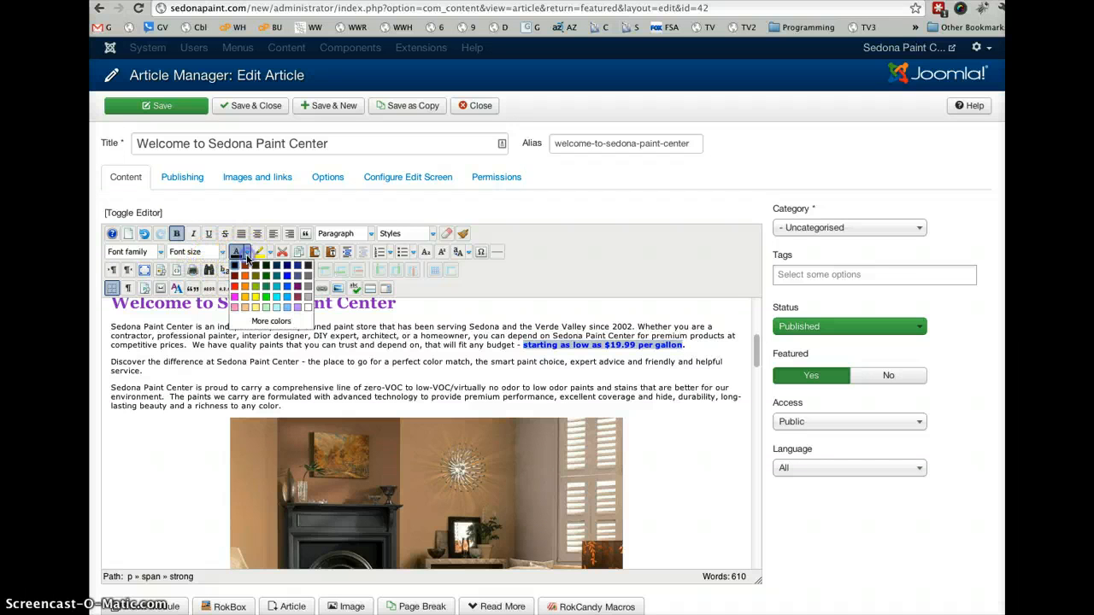
left_click(287, 322)
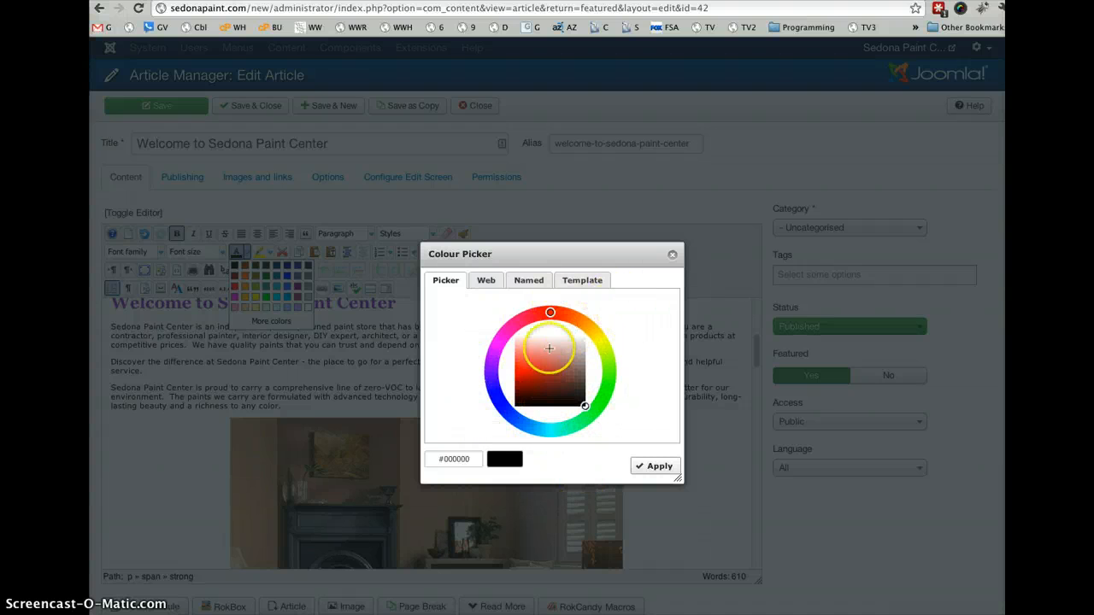
left_click(487, 282)
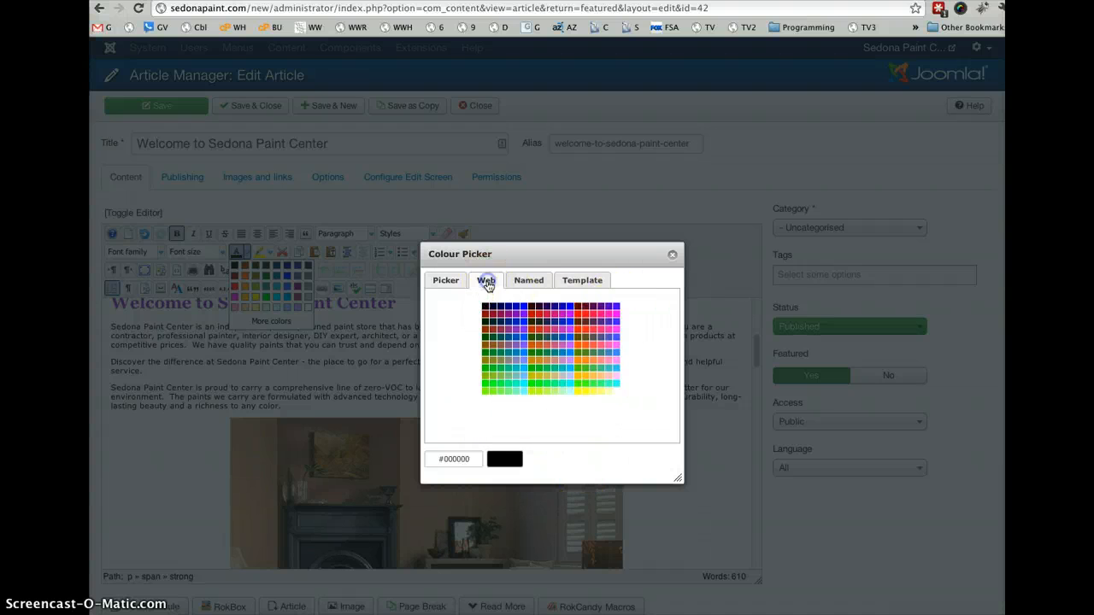
left_click(530, 282)
left_click(569, 283)
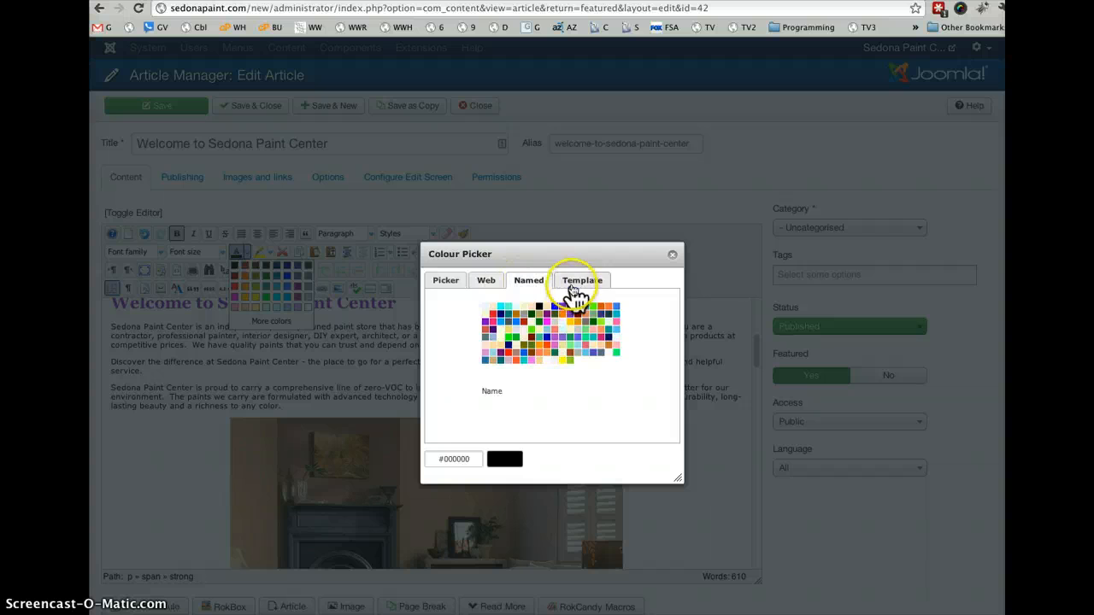
left_click(528, 285)
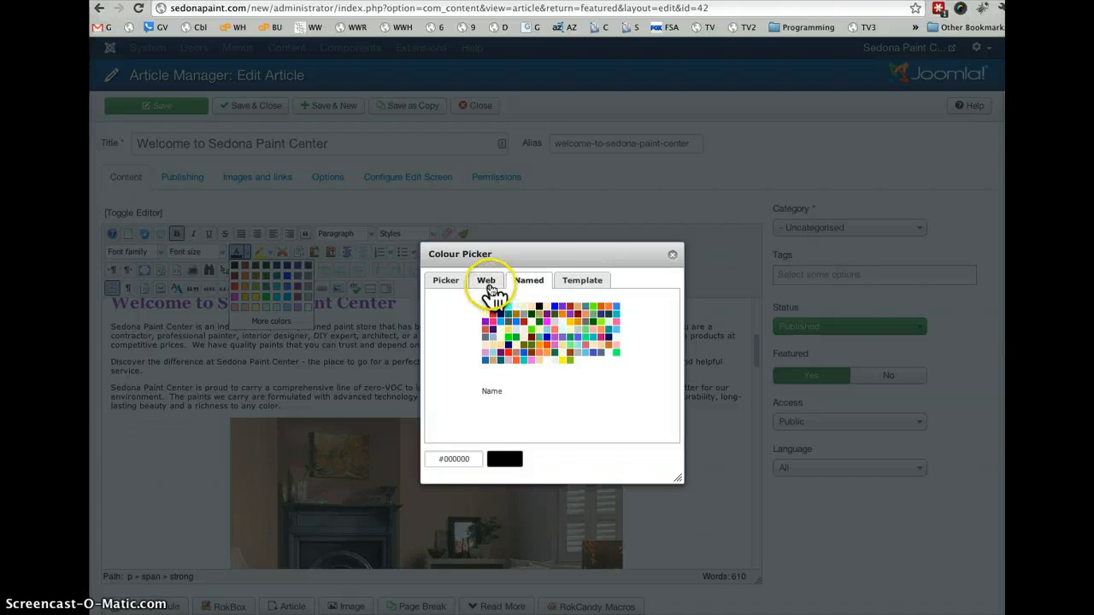
left_click(448, 286)
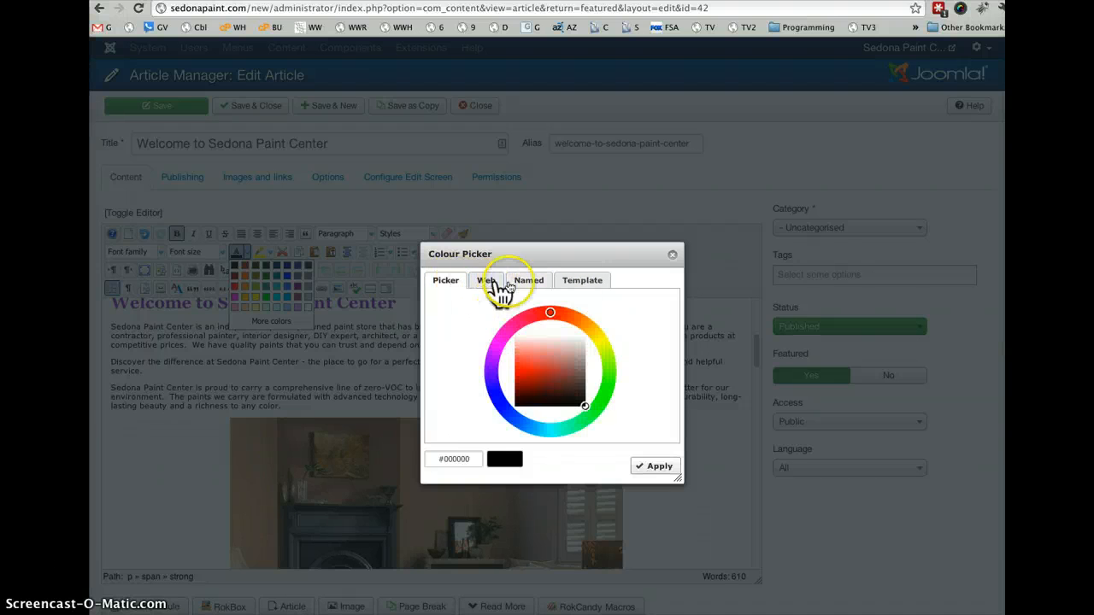
left_click(672, 258)
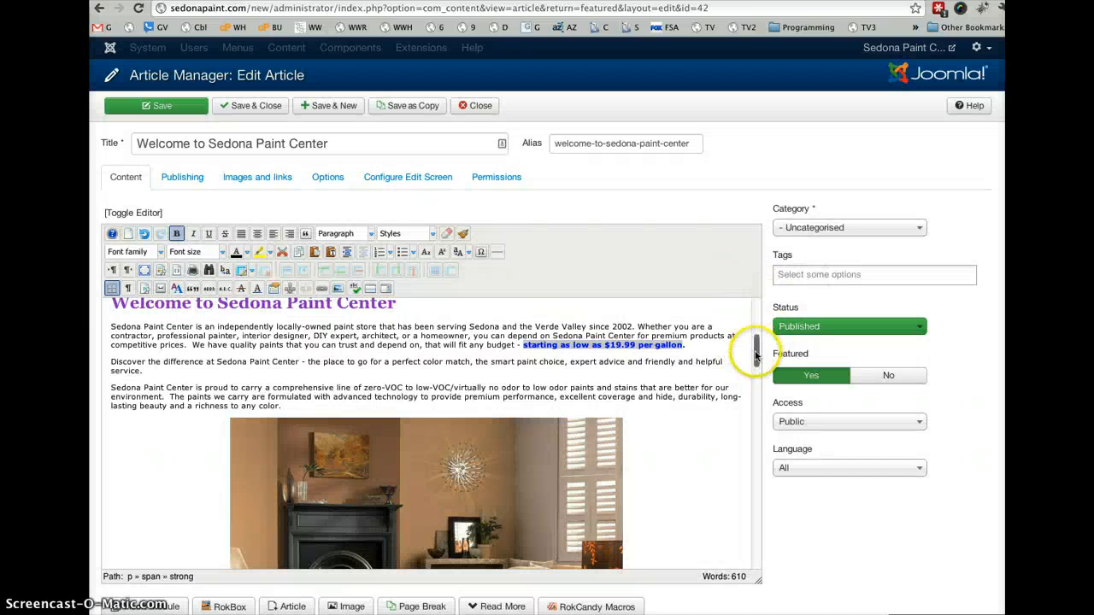
- Look at the font family and font size choices for the selected price phrase without changing either
left_click(159, 252)
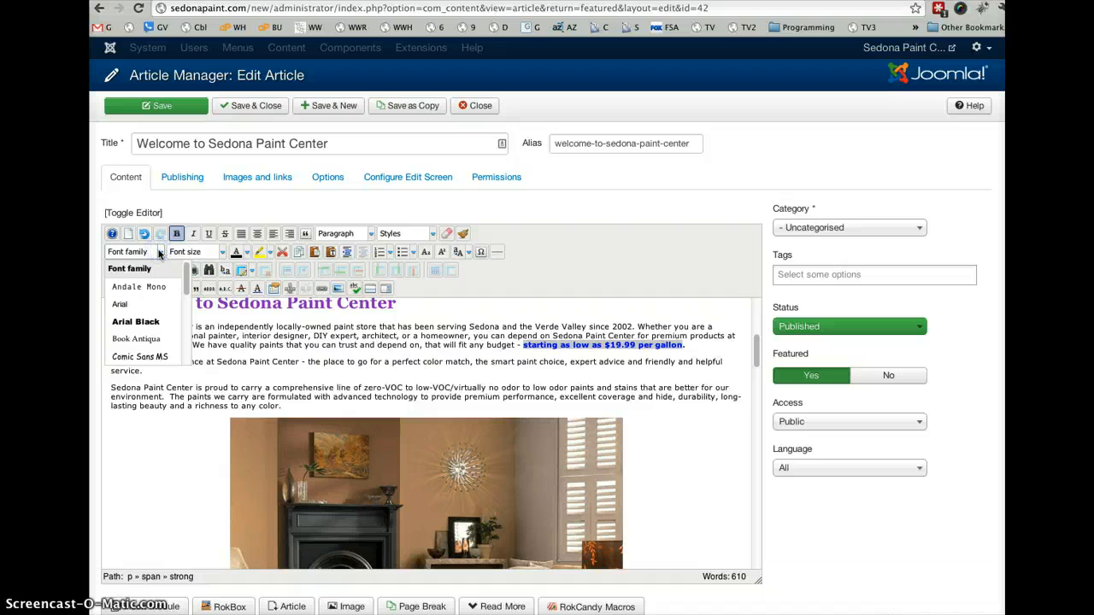
left_click(223, 253)
left_click(564, 288)
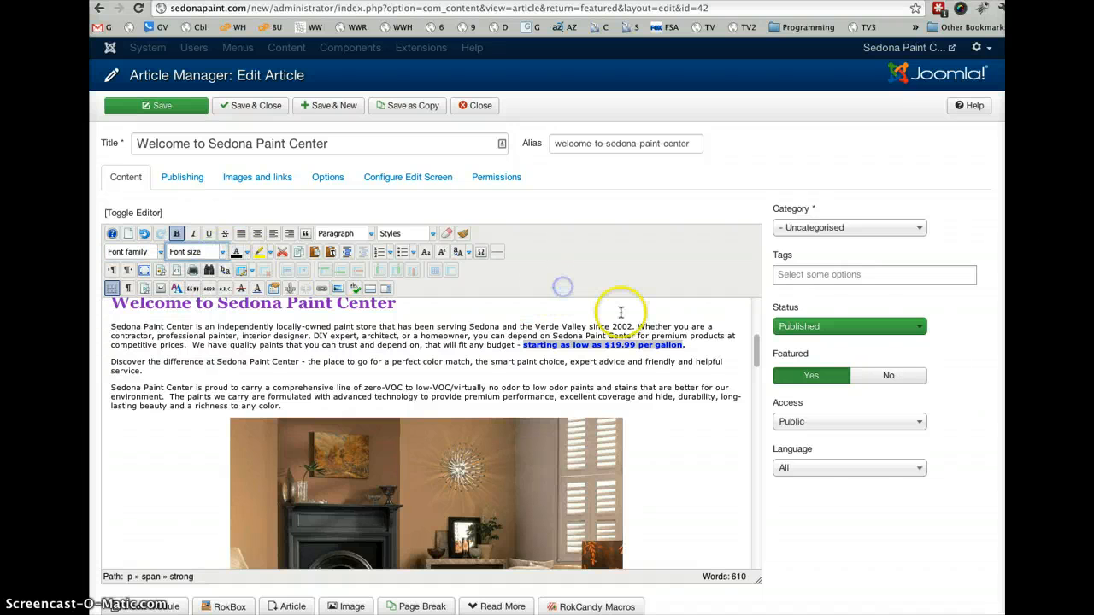
- Select the image below the ColorChrome metallic floor system caption, and close the article without saving
left_click_drag(755, 352, 767, 427)
left_click(329, 438)
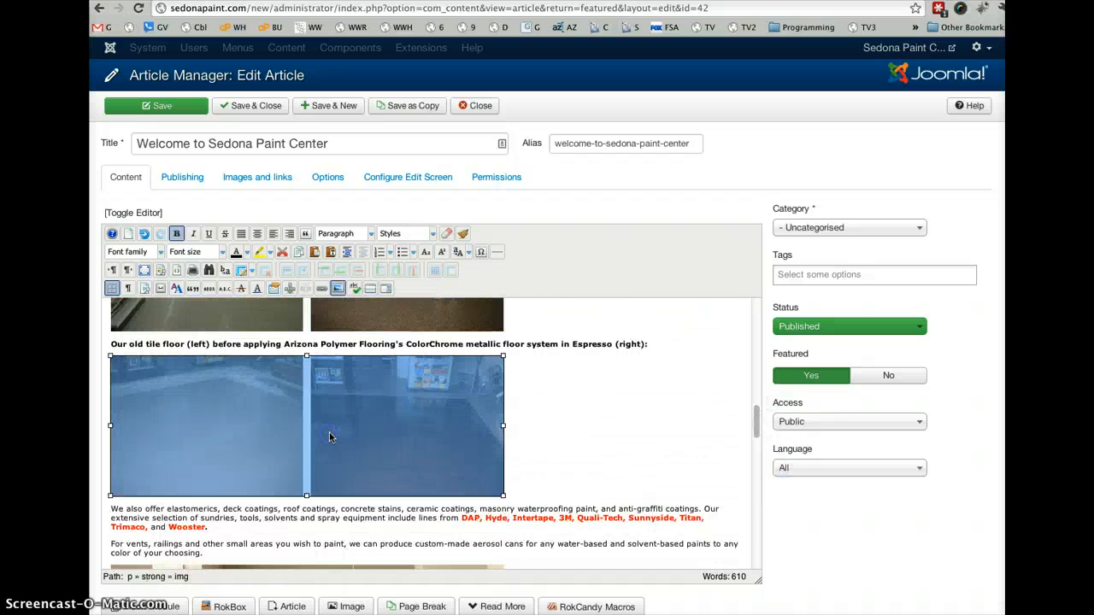
left_click(360, 322)
left_click(430, 417)
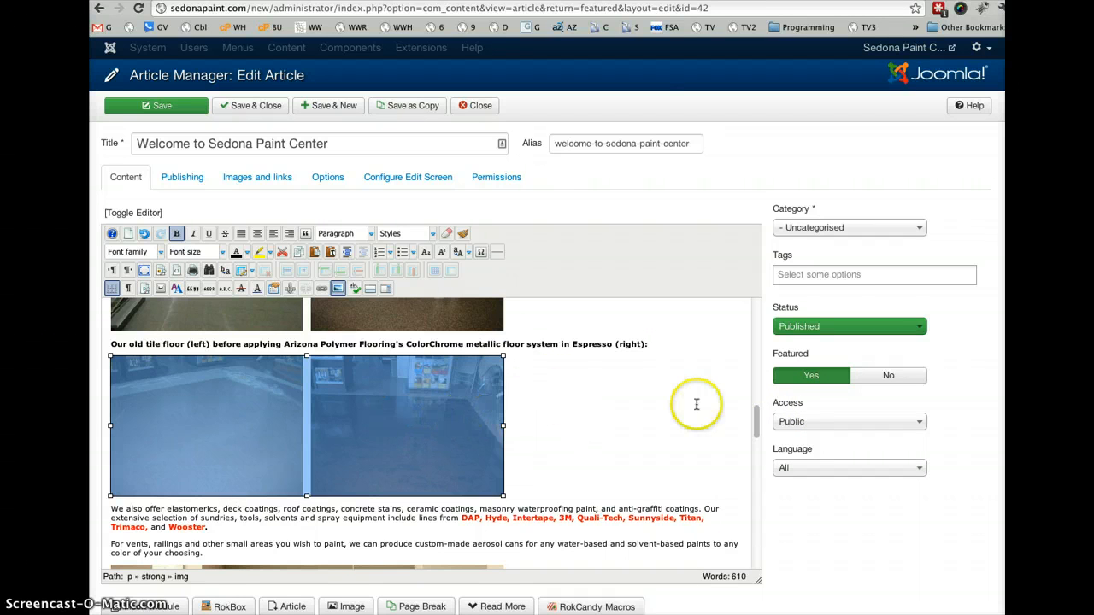
left_click(481, 109)
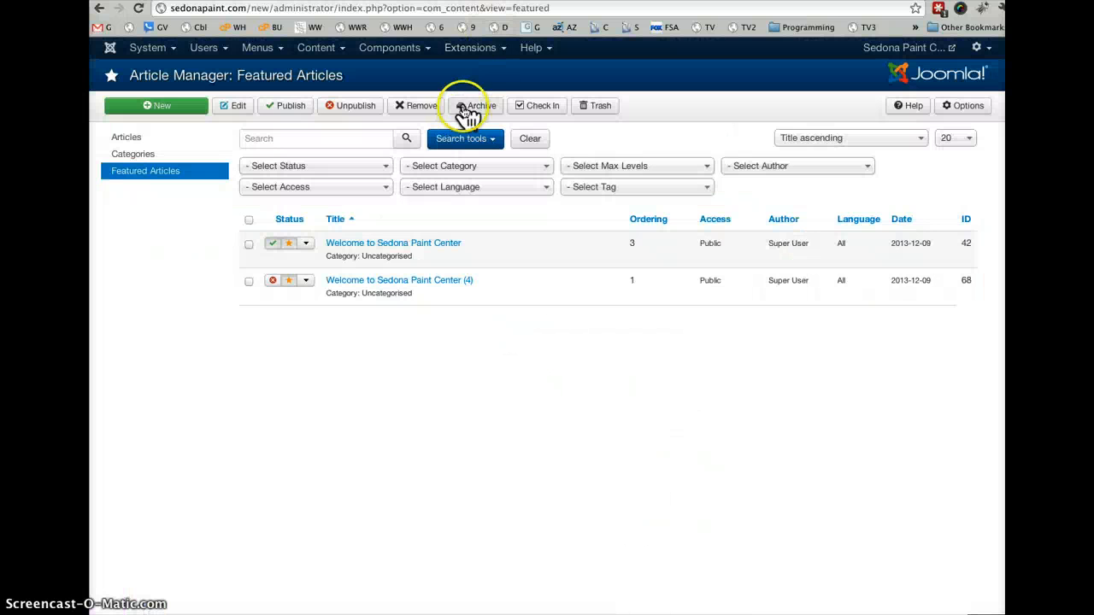
- Filter the site modules in the Module Manager to Published and open the Home_siderbar_right module
left_click(468, 48)
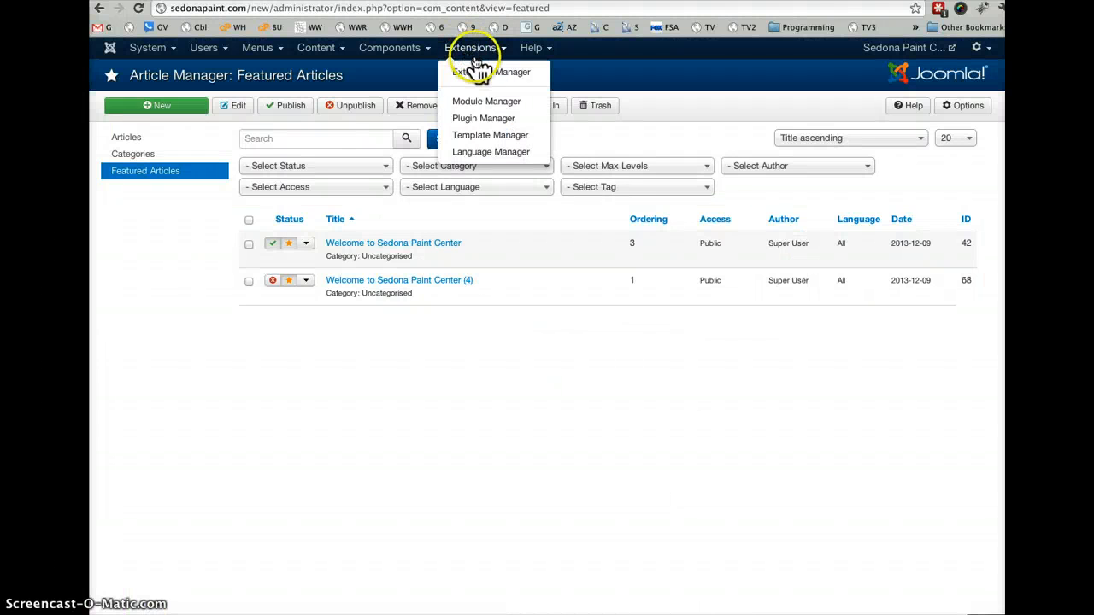
left_click(494, 101)
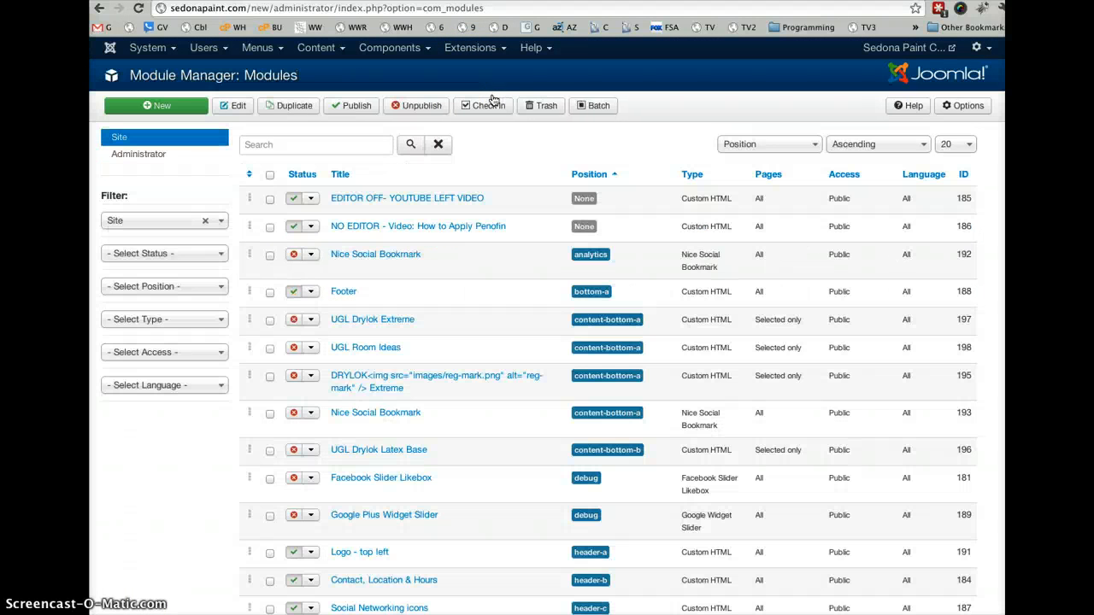
left_click(165, 257)
left_click(173, 296)
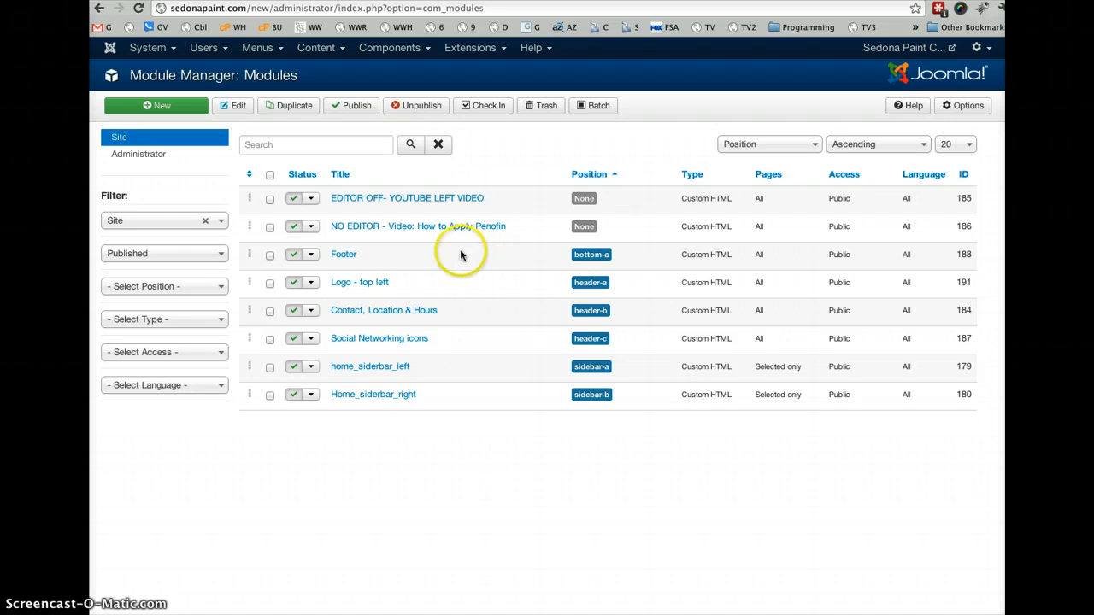
left_click(403, 399)
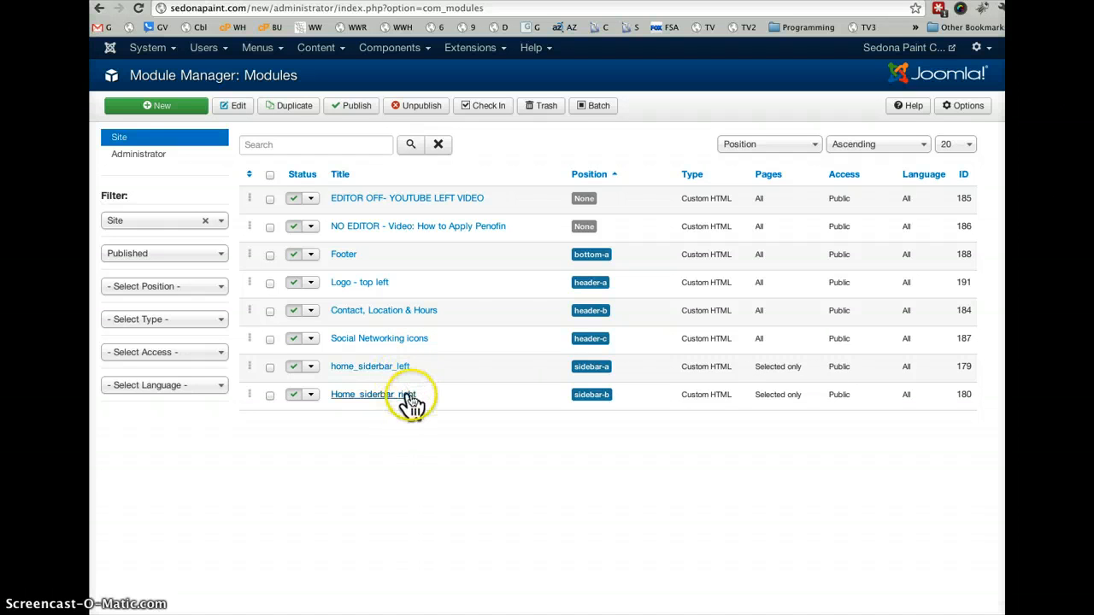
left_click(410, 396)
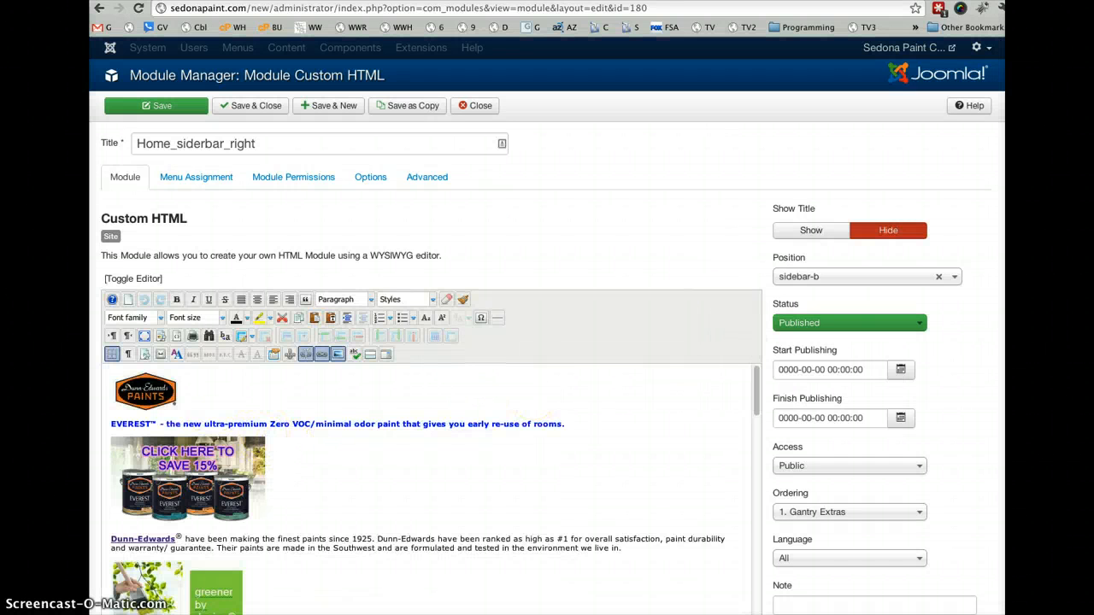
- Examine the link URL and target of the "Click here to save 15%" image, and cancel without updating it
left_click(190, 484)
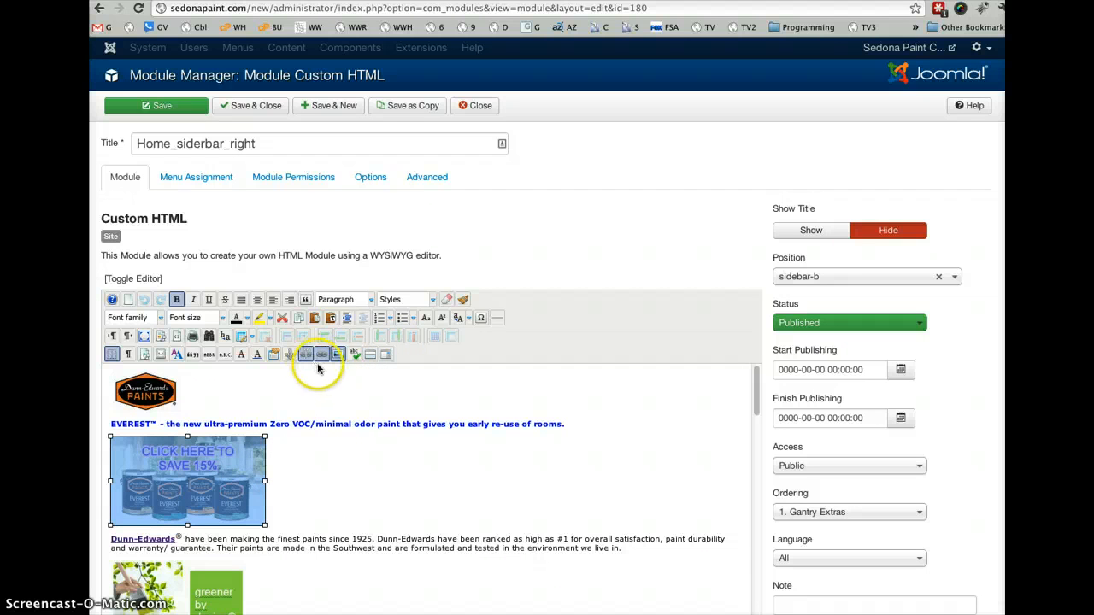
left_click(321, 356)
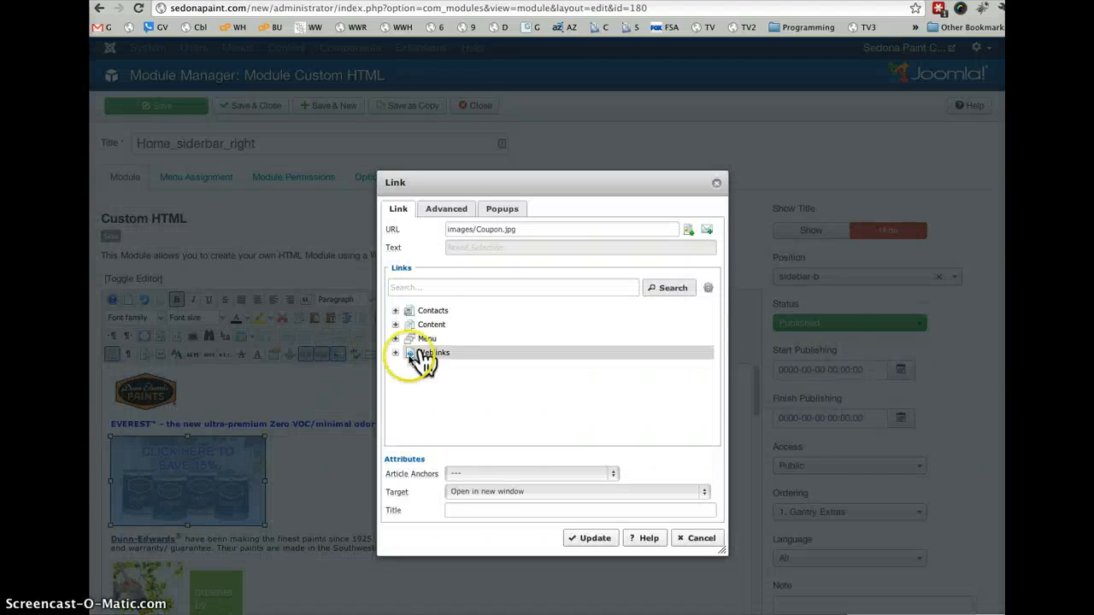
left_click(481, 233)
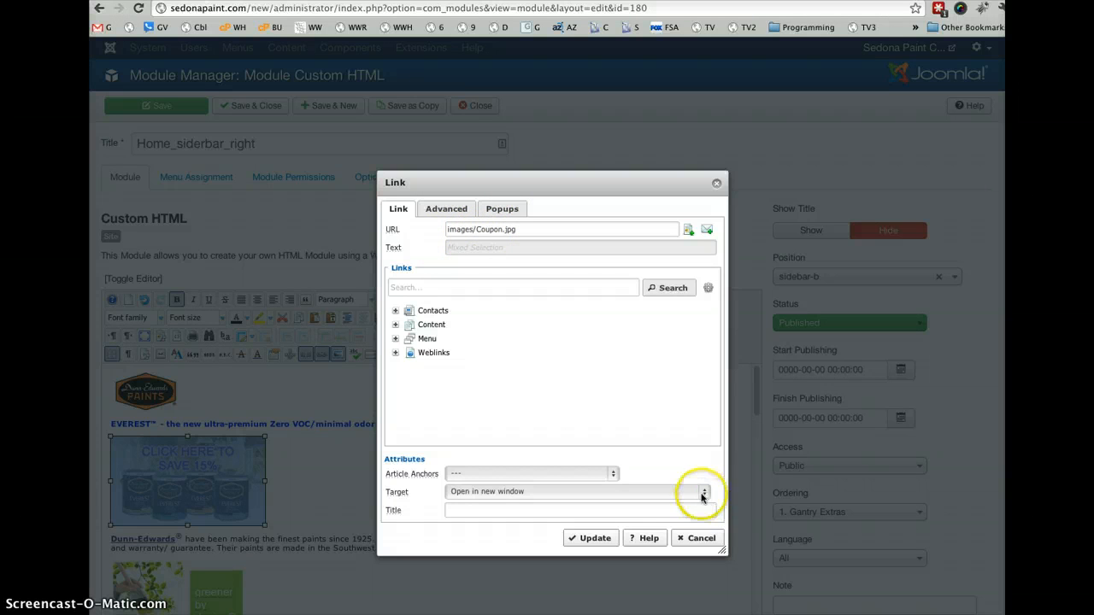
left_click(698, 539)
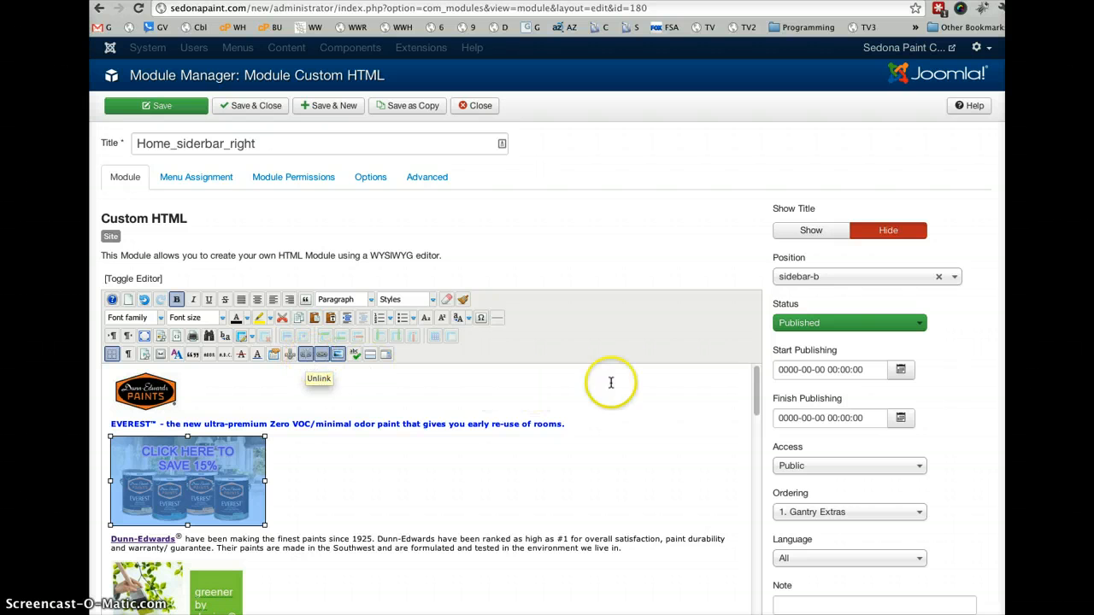
- Examine the registered mark image after the Dunn-Edwards link in the Image Manager, and cancel without updating it
left_click_drag(758, 391, 762, 418)
left_click(179, 423)
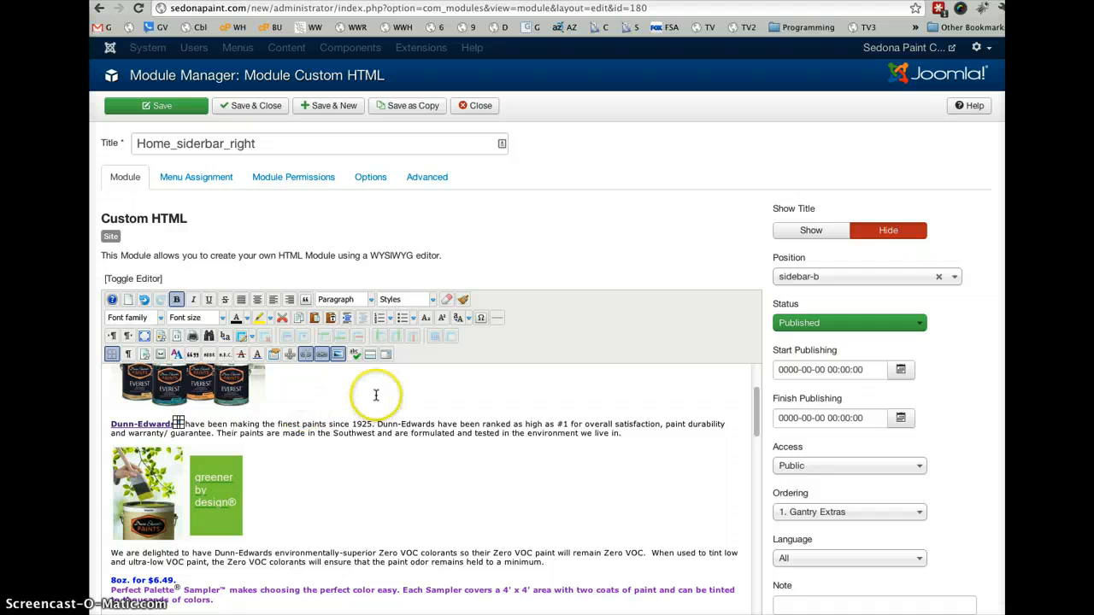
left_click(340, 362)
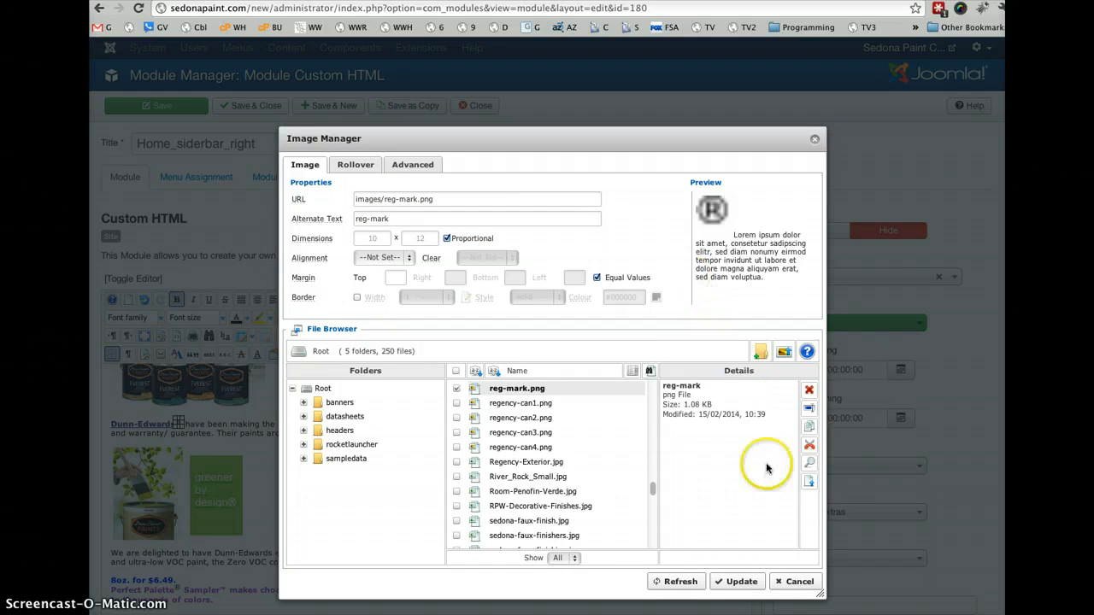
left_click(795, 582)
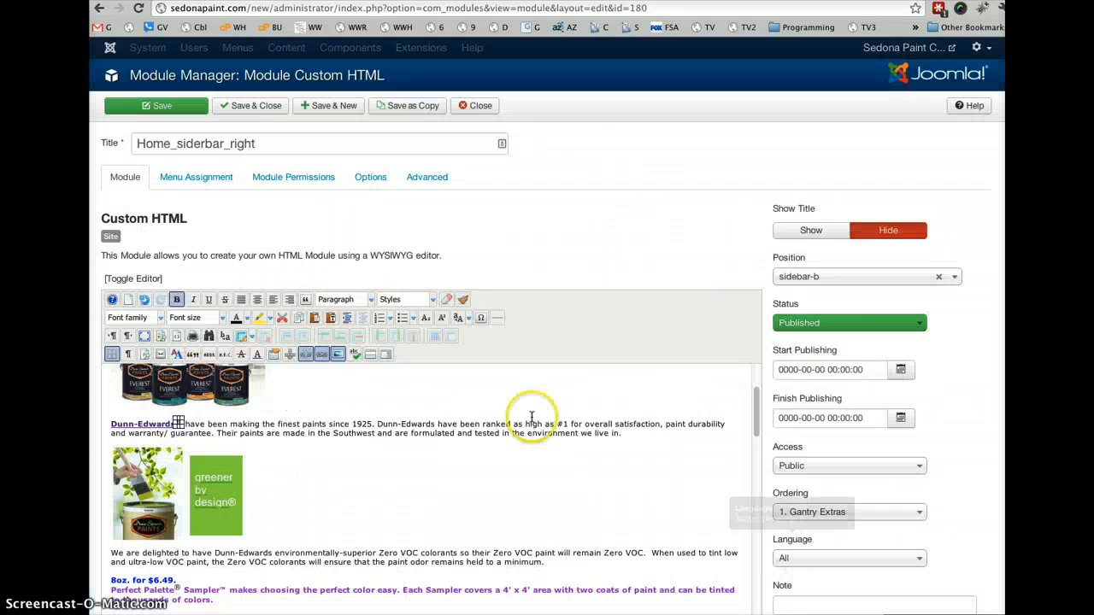
- Select the trademark symbol after EVEREST, examine the trade mark sign in the Character Map, and close the map without inserting anything
left_click_drag(755, 419, 628, 360)
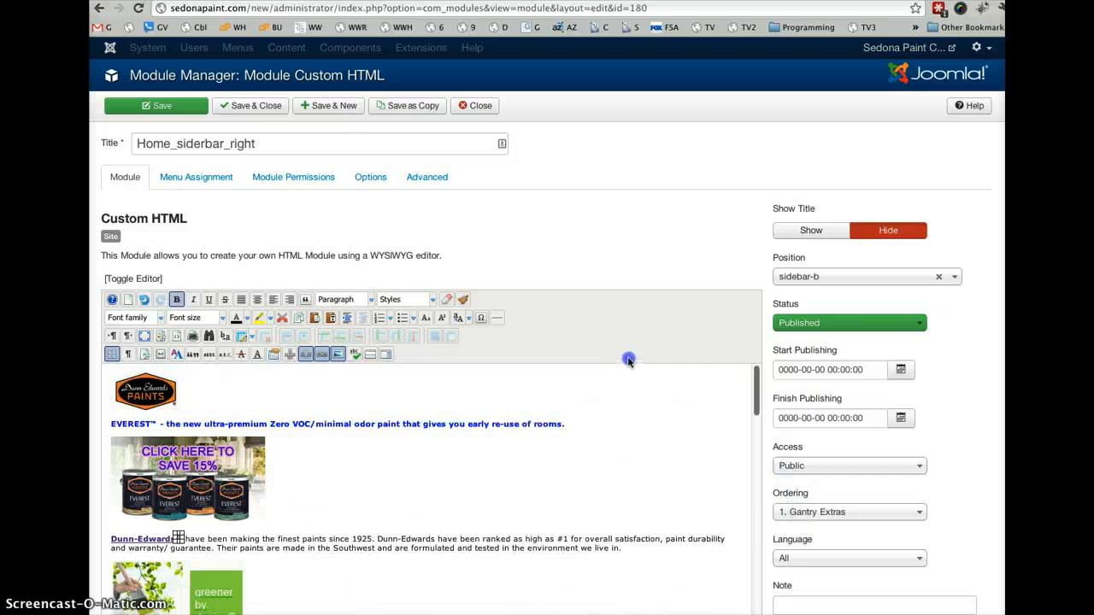
left_click_drag(698, 326, 684, 338)
left_click(560, 424)
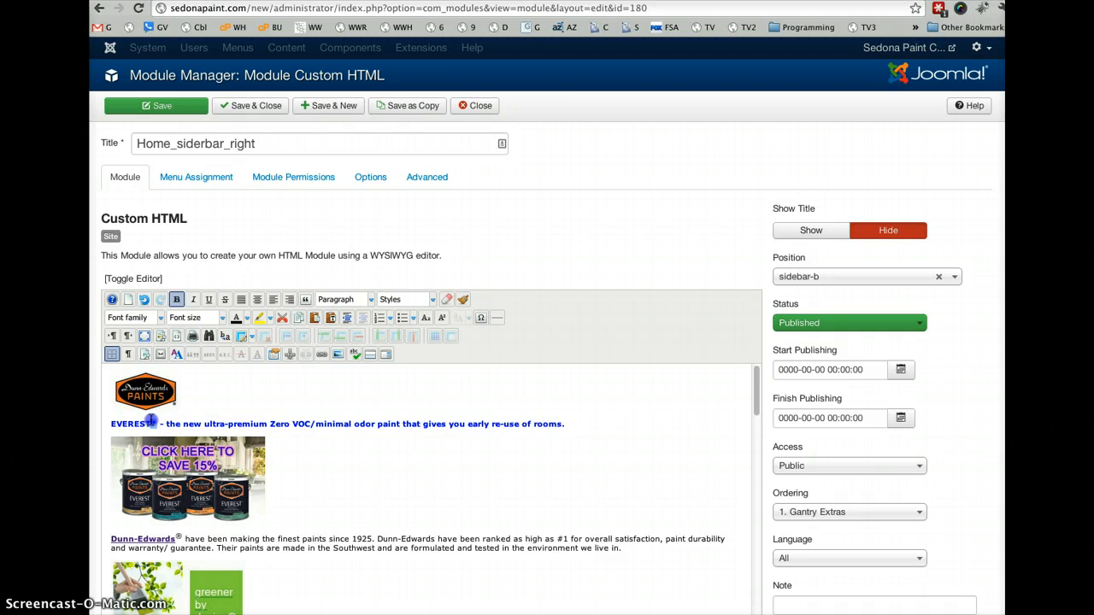
left_click(481, 318)
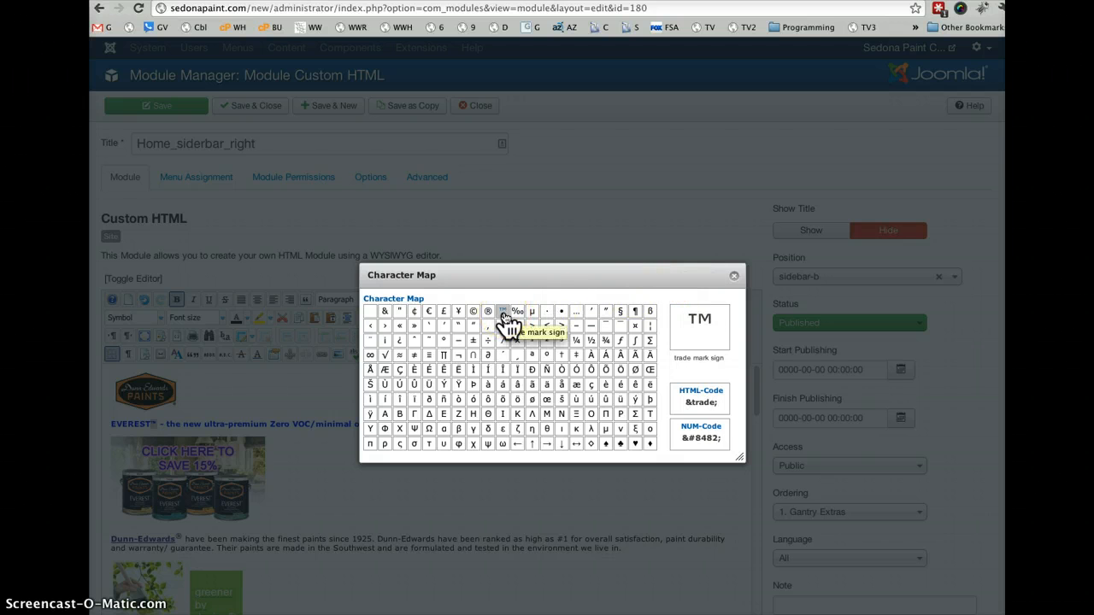
left_click(735, 276)
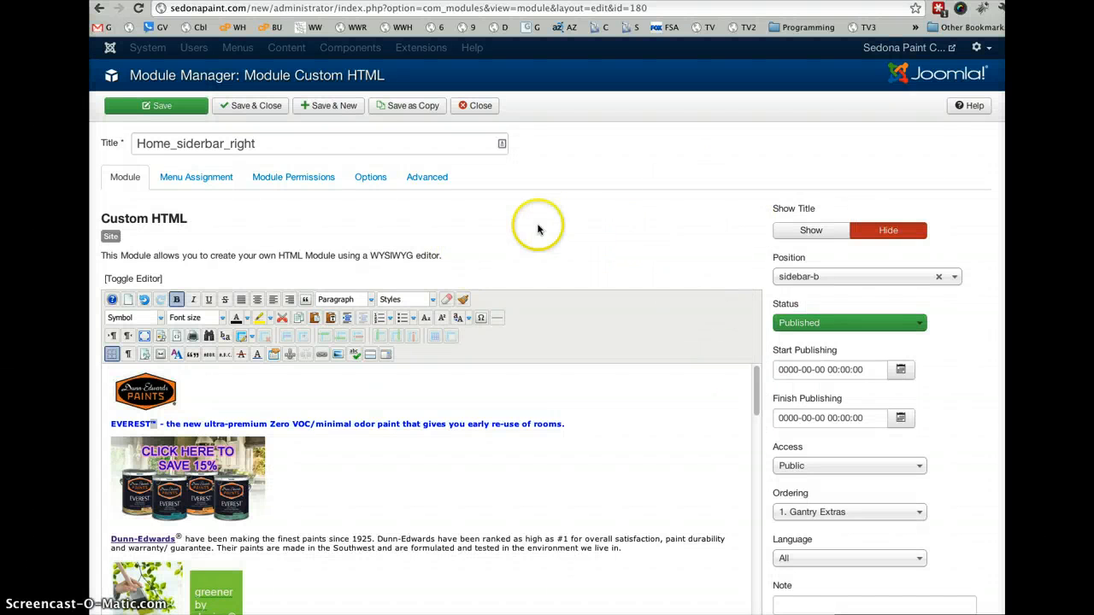
- Close the Home_siderbar_right module without saving and review the public home page at sedonapaint.com/new/ down to the ZAR section
left_click(475, 106)
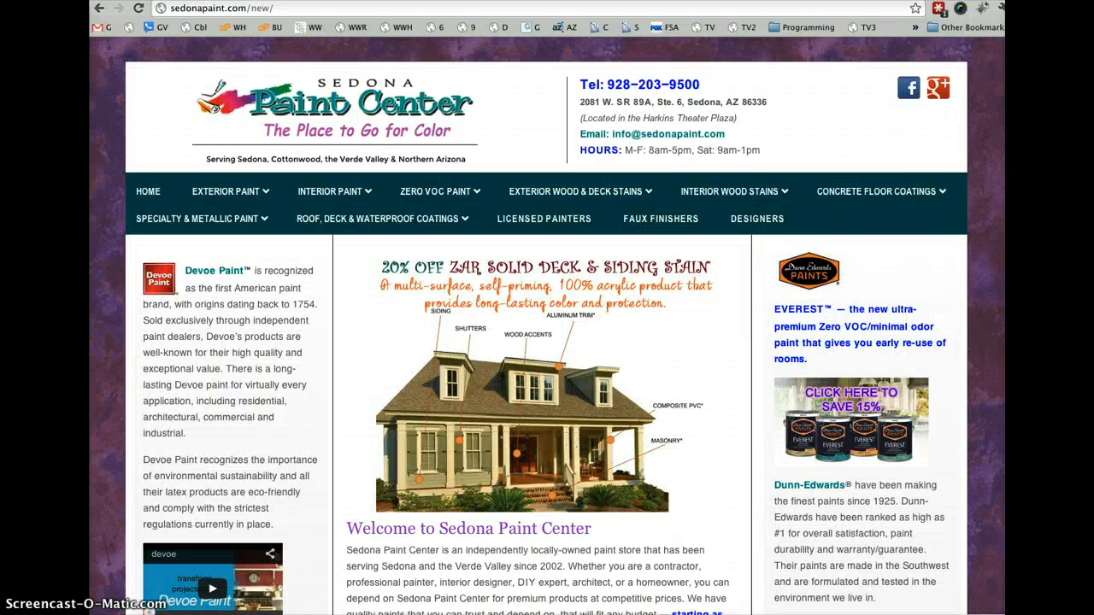
scroll(547, 324, "down", 10)
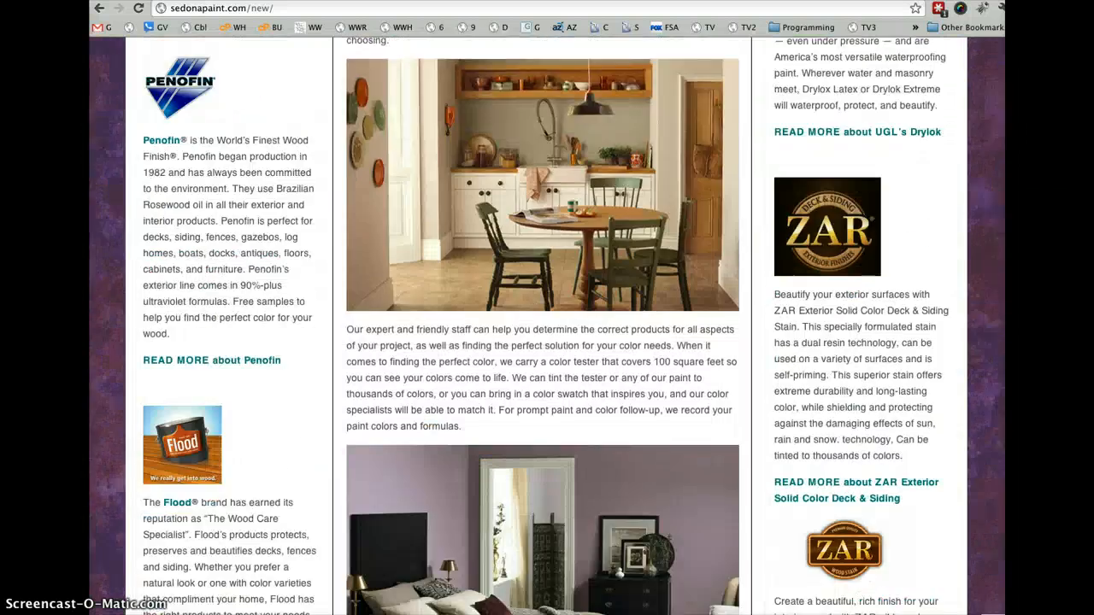
- Review the public home page down to the Ralph Lauren section and back up to the header
scroll(547, 325, "down", 10)
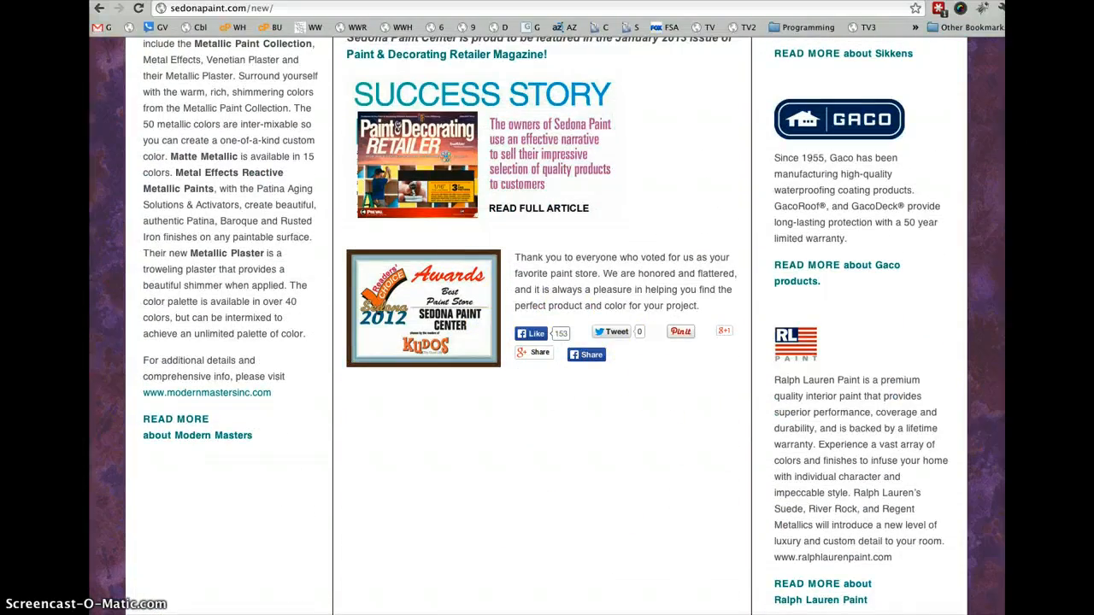
scroll(922, 86, "up", 20)
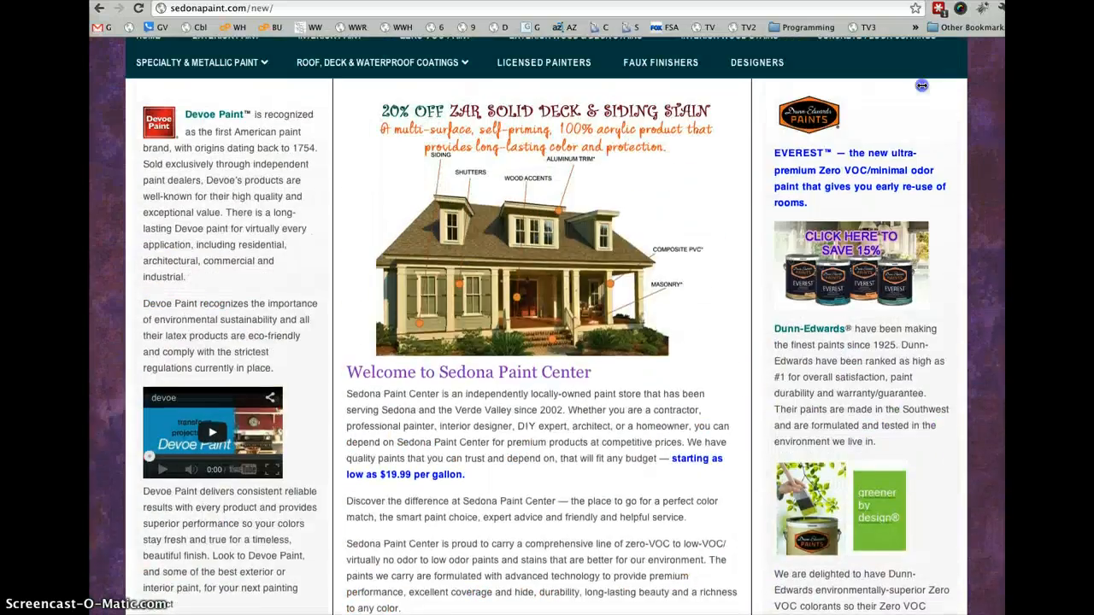
scroll(922, 85, "up", 4)
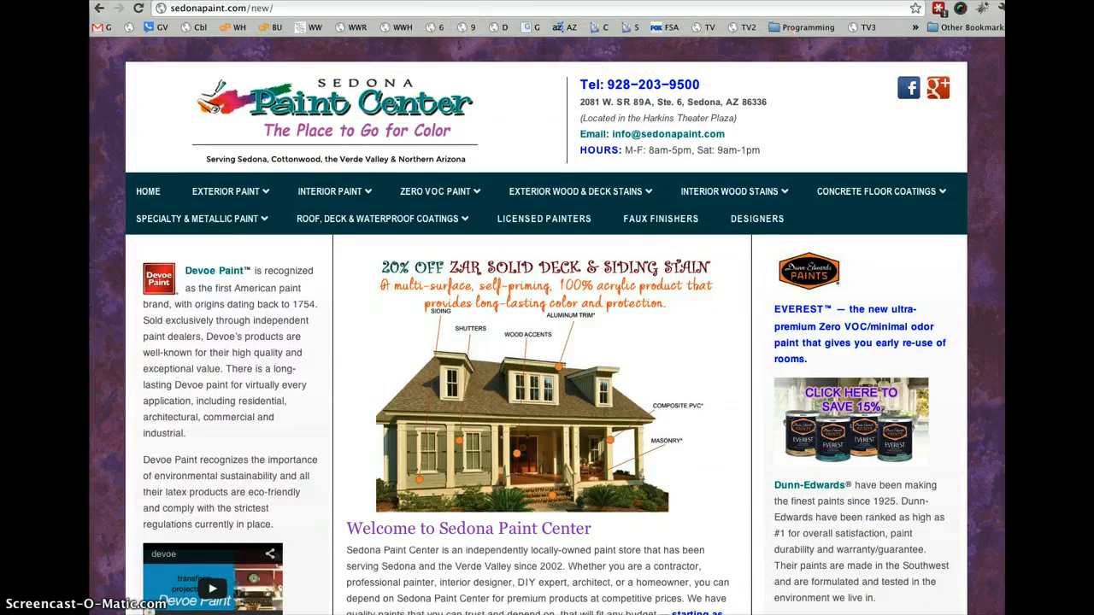
- Examine the Contact, Location & Hours module against the public page's header, and close the module without saving
key("ctrl+Tab")
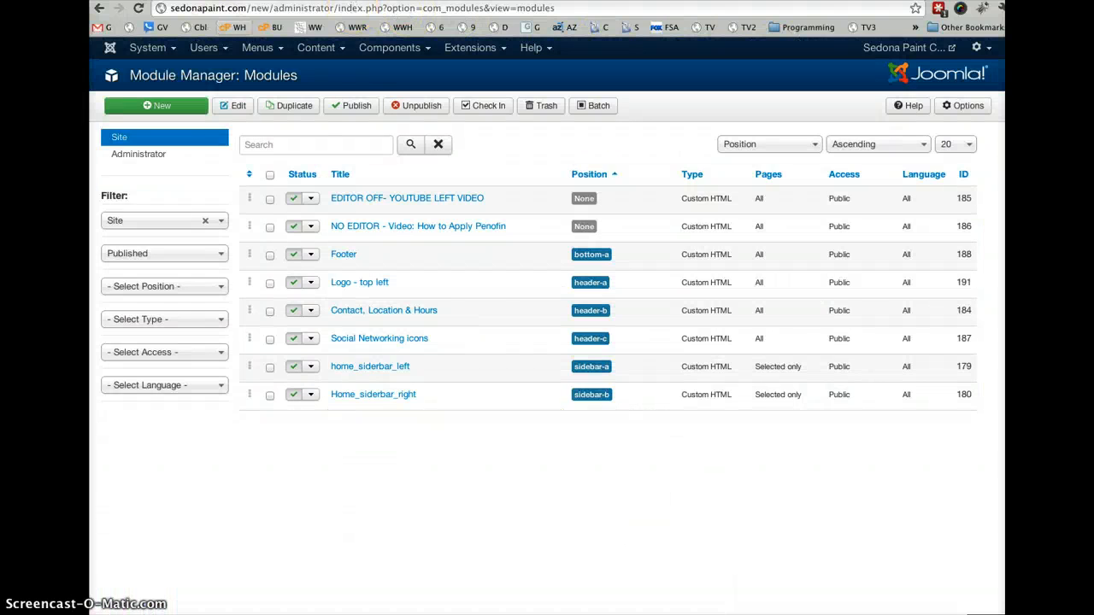
key("ctrl+shift+Tab")
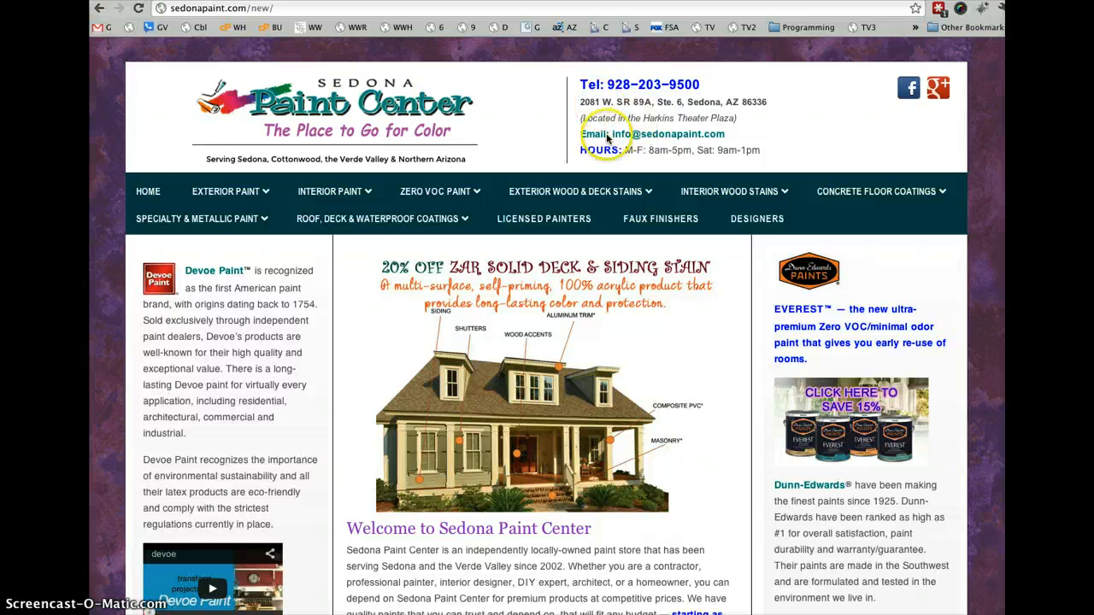
key("ctrl+Tab")
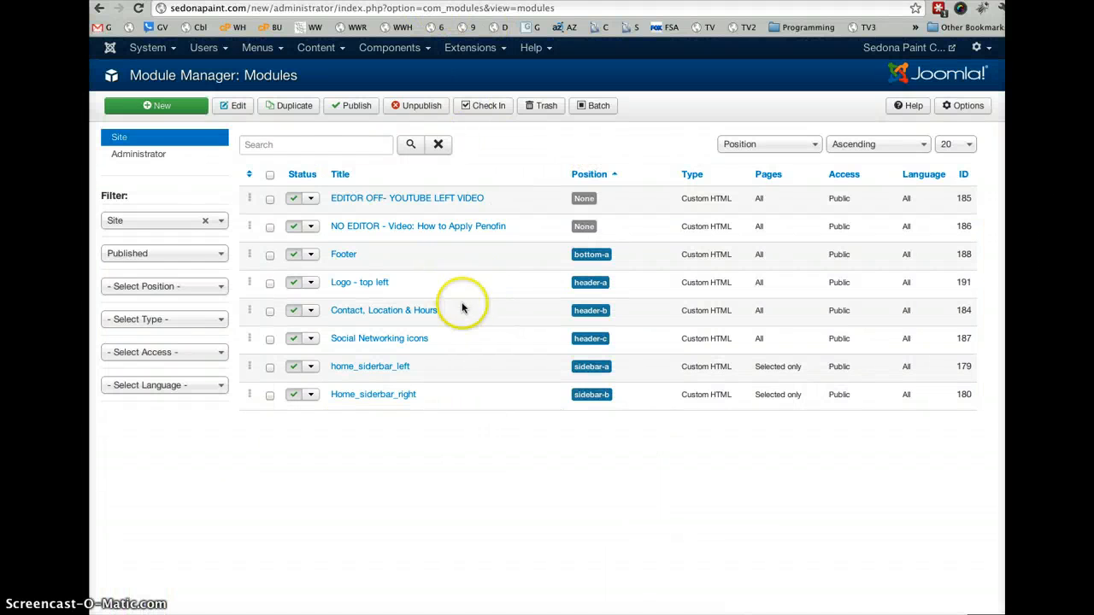
left_click(384, 314)
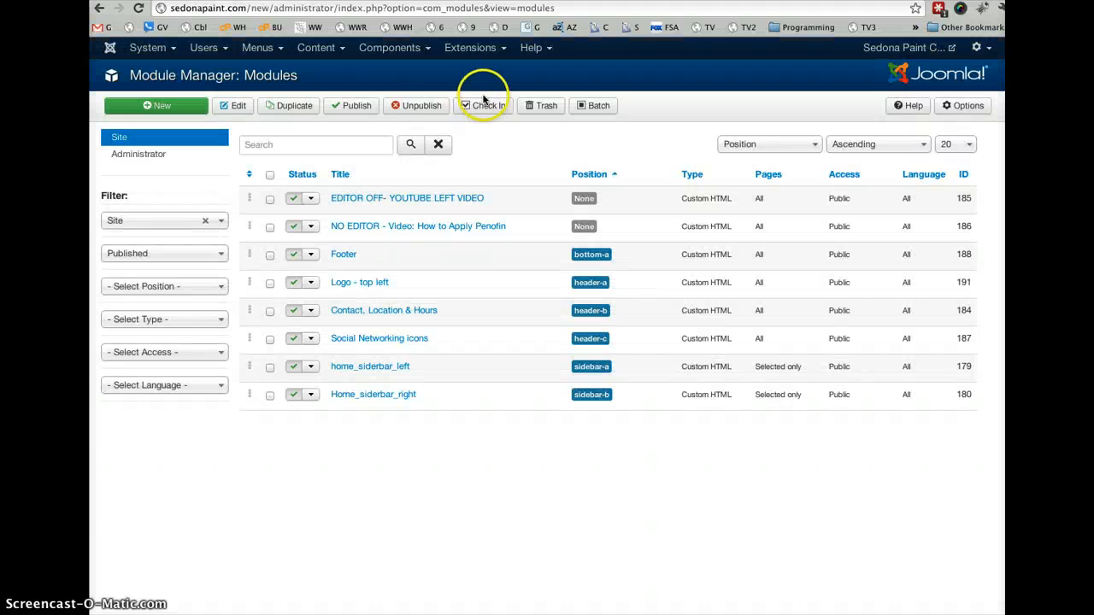
key("ctrl+Tab")
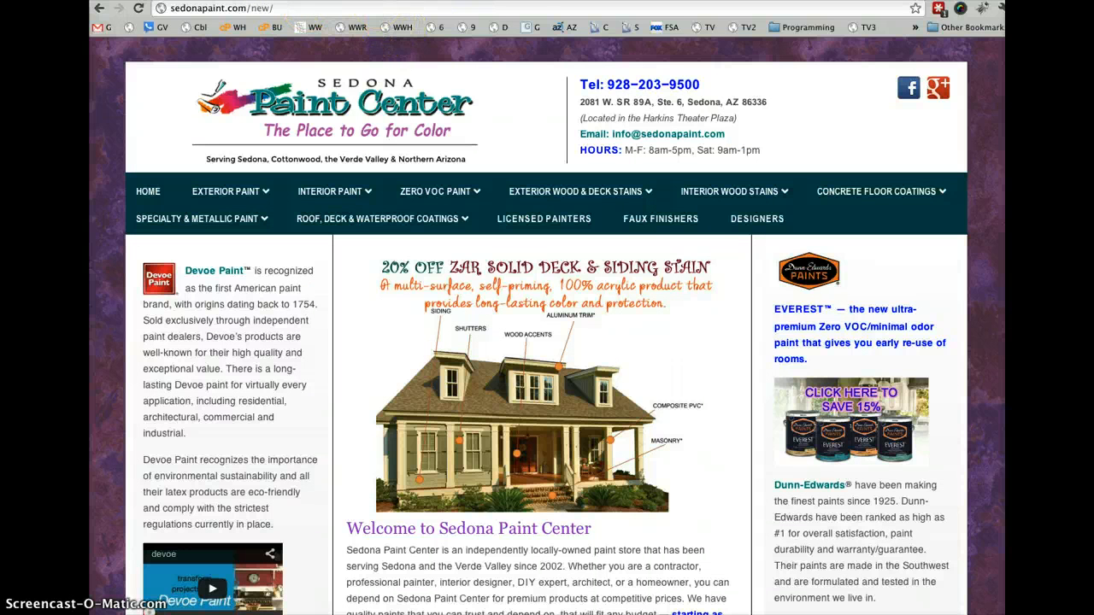
key("ctrl+Tab")
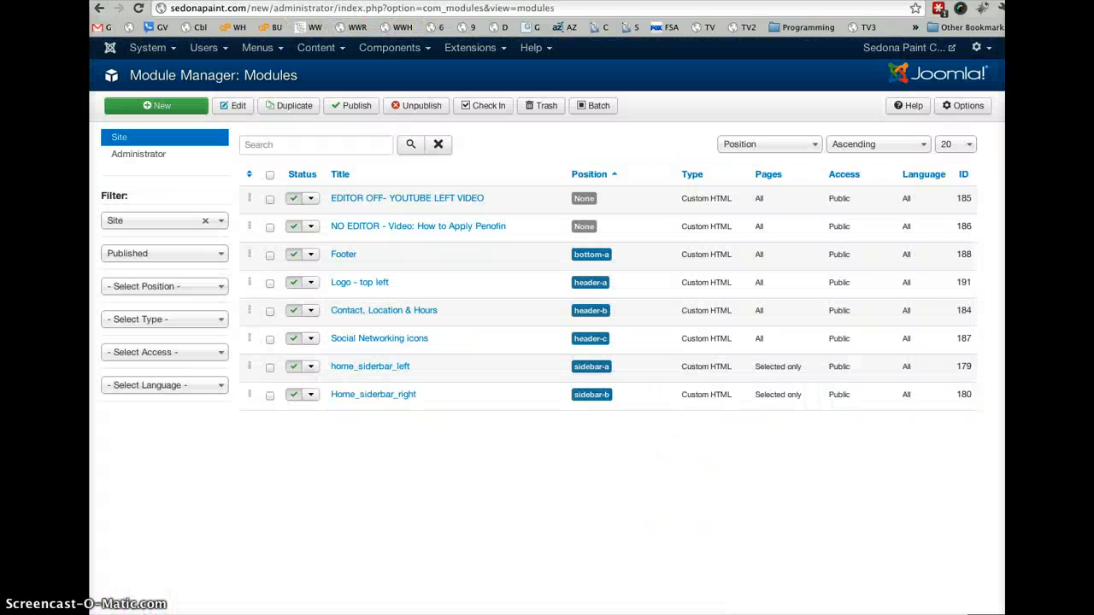
- Search the Article Manager for "dunn" and open the DUNN-EDWARDS article for editing
left_click(340, 51)
left_click(347, 74)
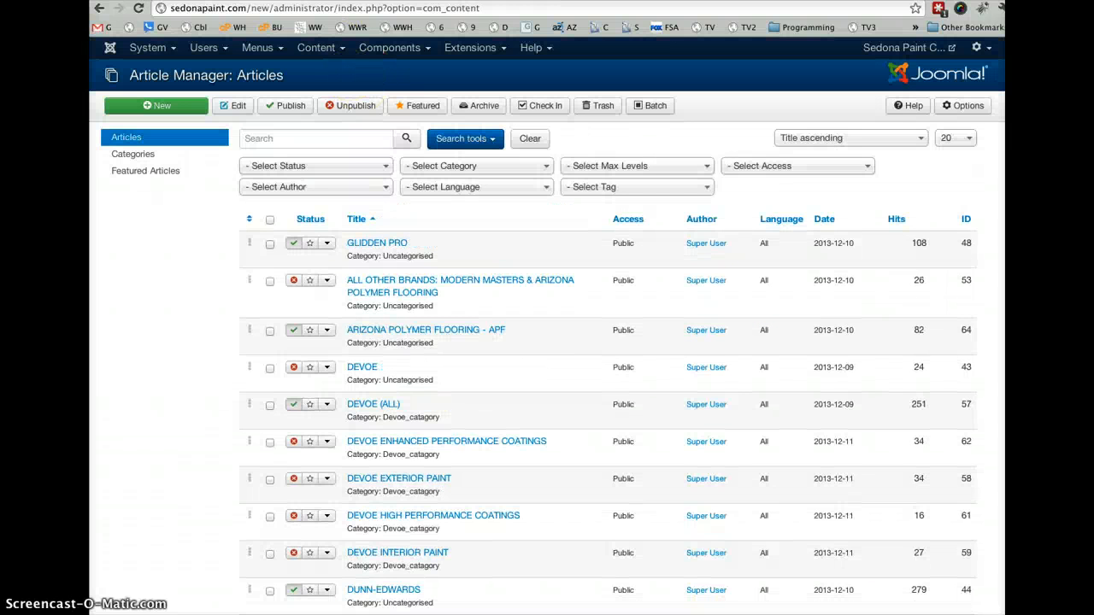
left_click(262, 139)
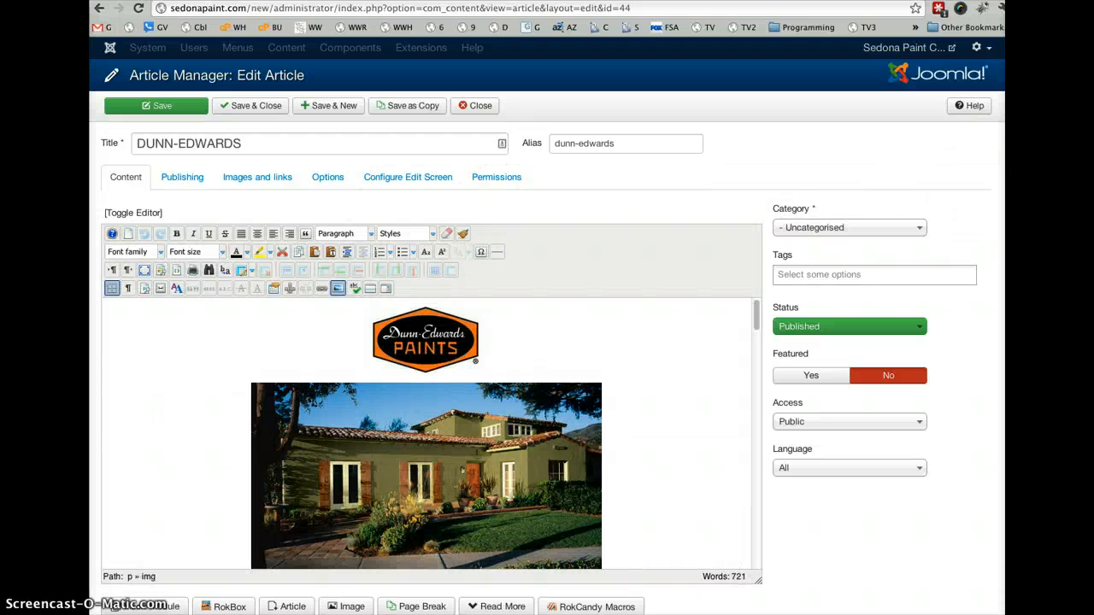
- Examine the upper content of the DUNN-EDWARDS article in the editor and close it without saving
scroll(547, 334, "down", 1)
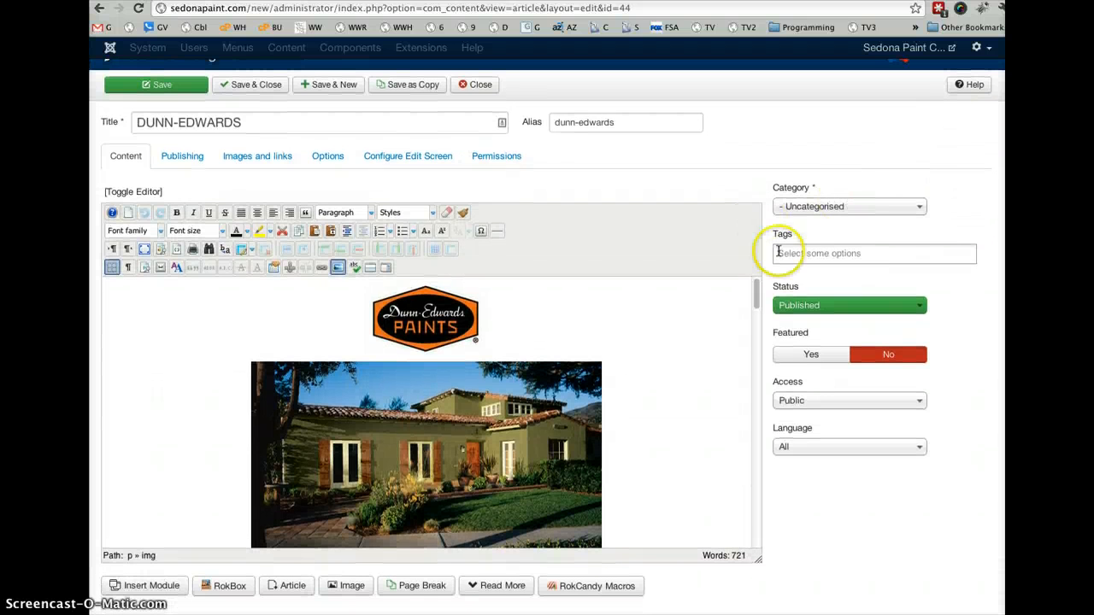
mouse_move(757, 294)
left_mouse_down()
mouse_move(761, 423)
mouse_move(781, 496)
mouse_move(745, 308)
left_mouse_up()
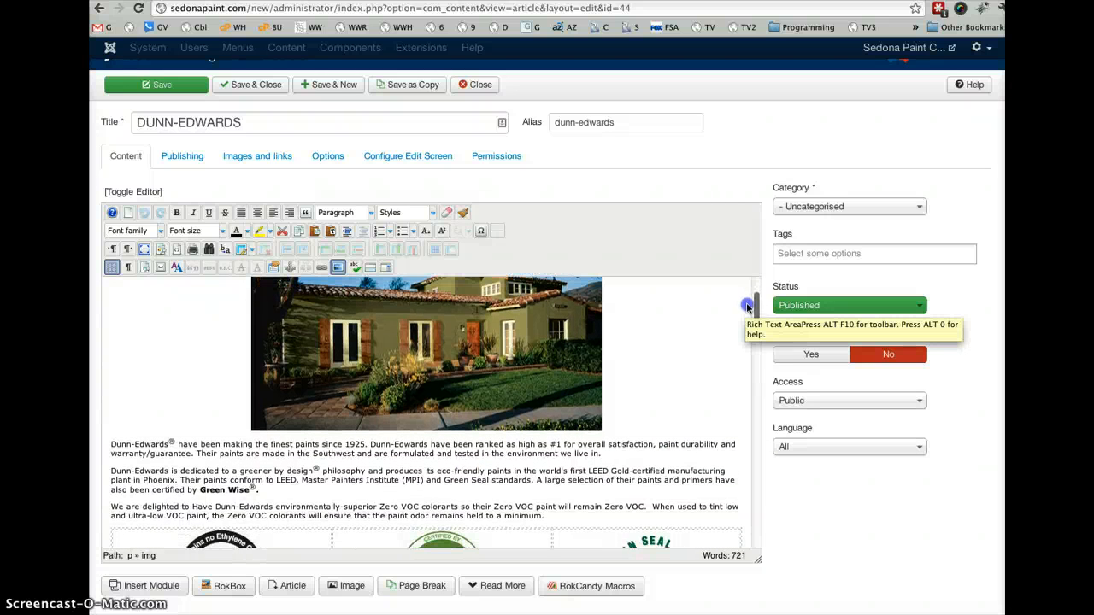
left_click_drag(750, 306, 746, 289)
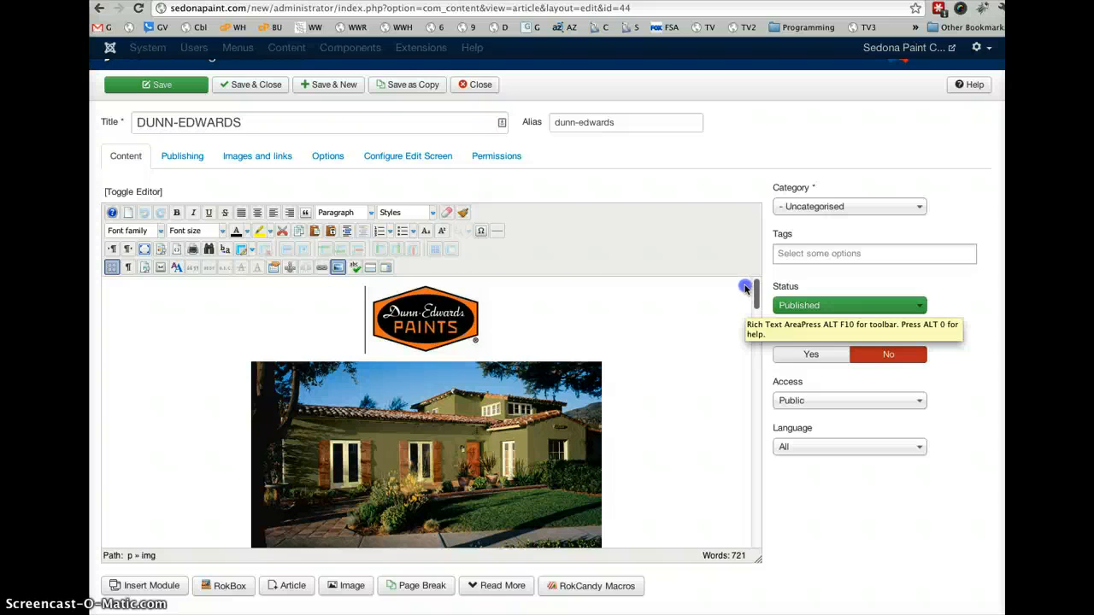
left_click(477, 85)
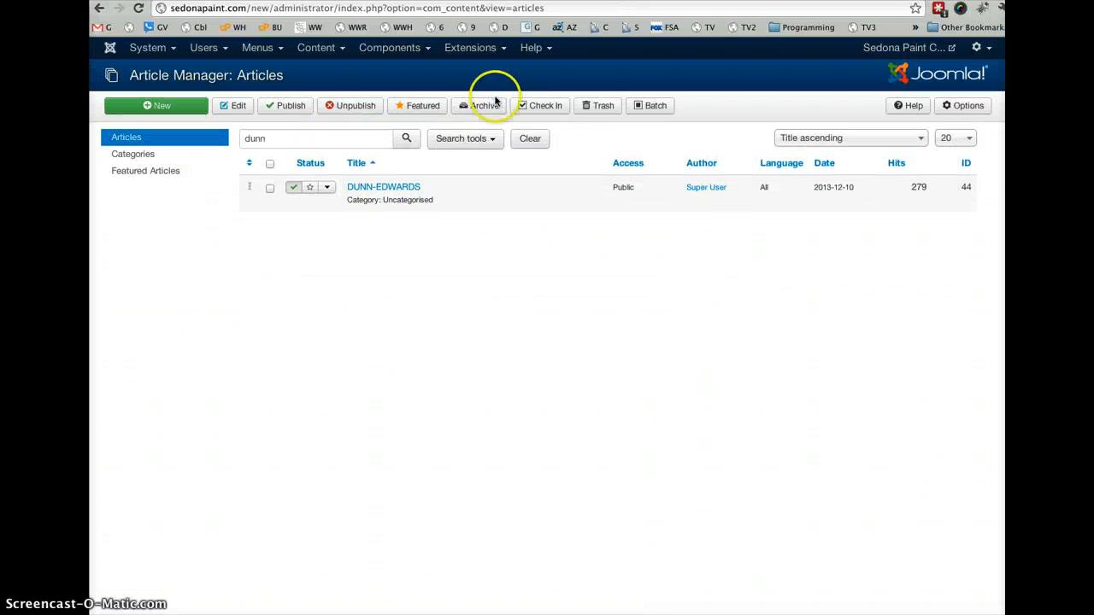
- Empty the search term above the article list without running a new search
left_click(301, 141)
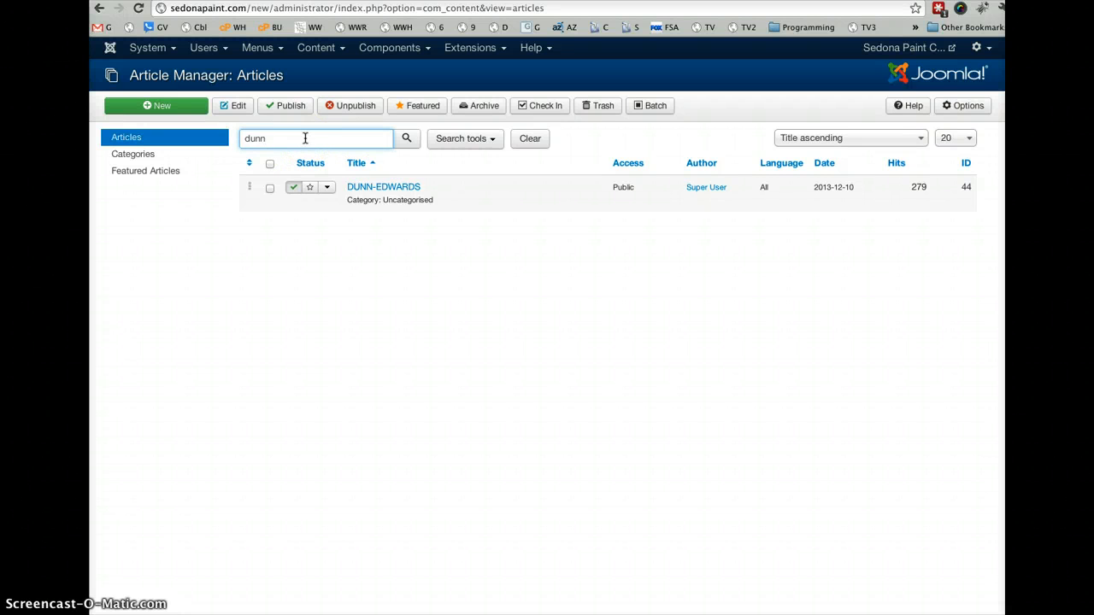
left_click(278, 133)
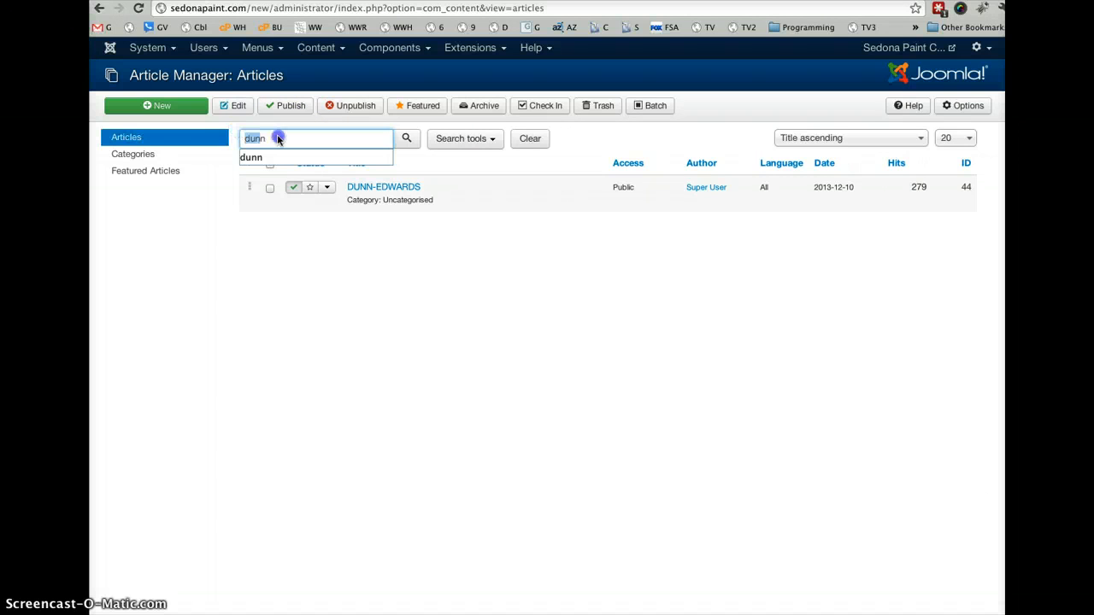
key("BackSpace")
left_click(264, 330)
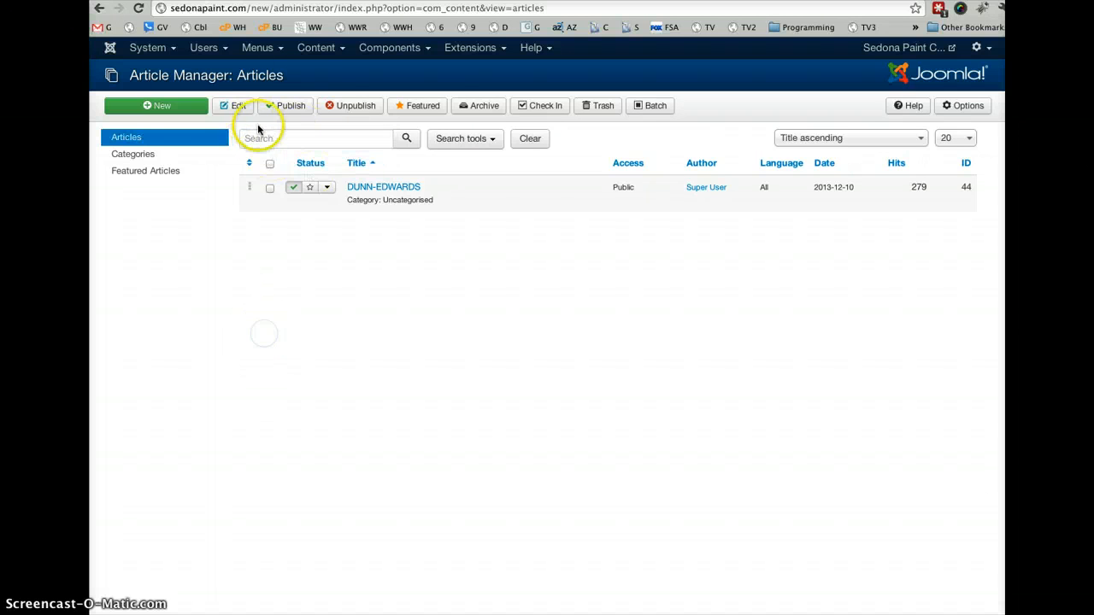
- Open the Main Menu's items in the Menu Manager and filter them to the Published status
left_click(279, 51)
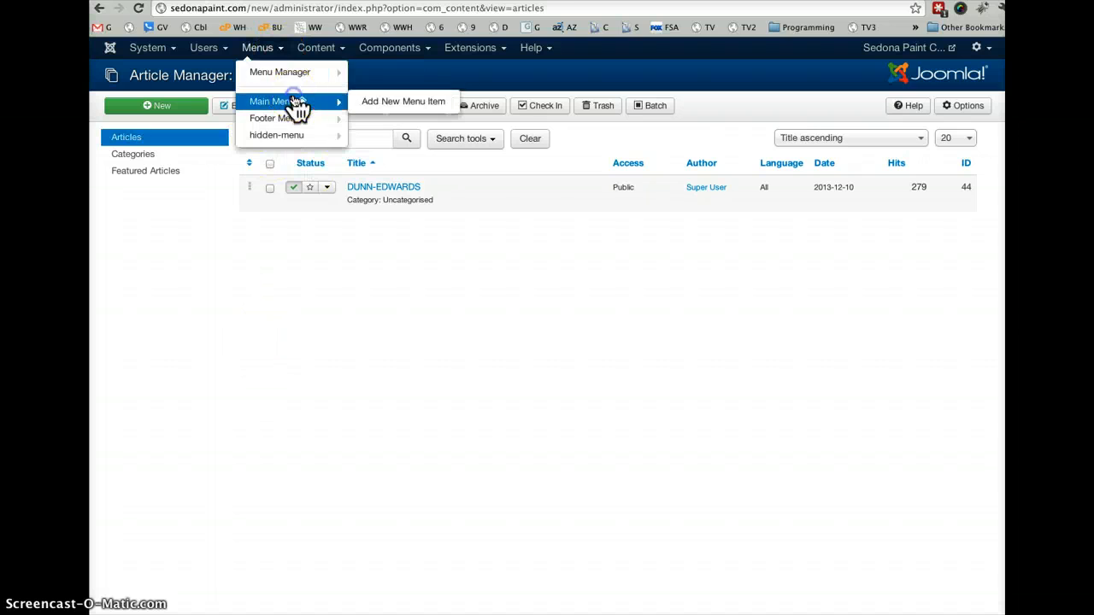
left_click(295, 103)
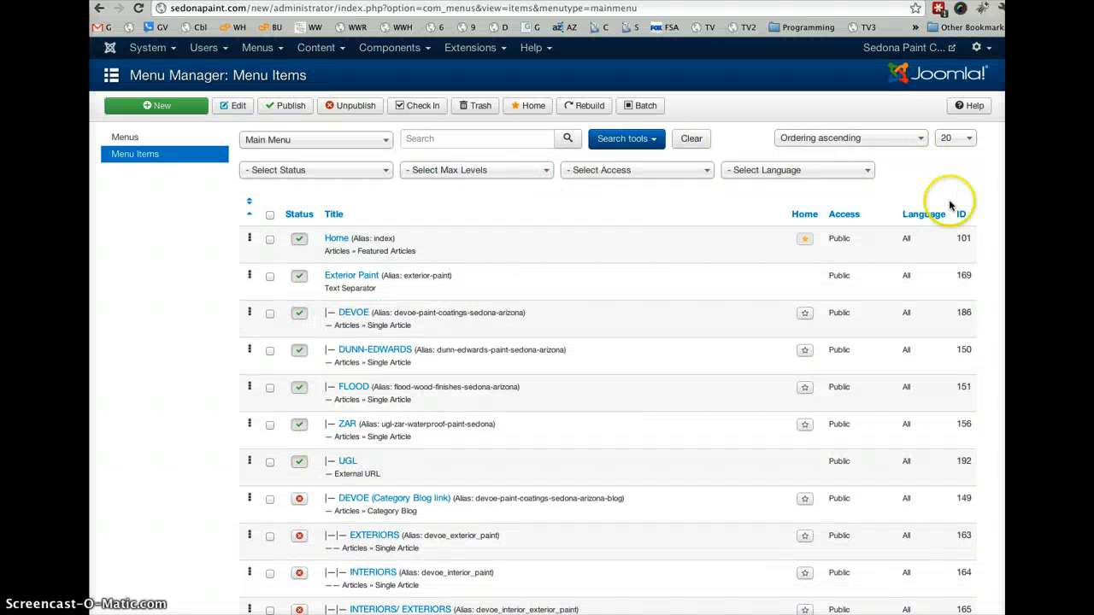
left_click(329, 171)
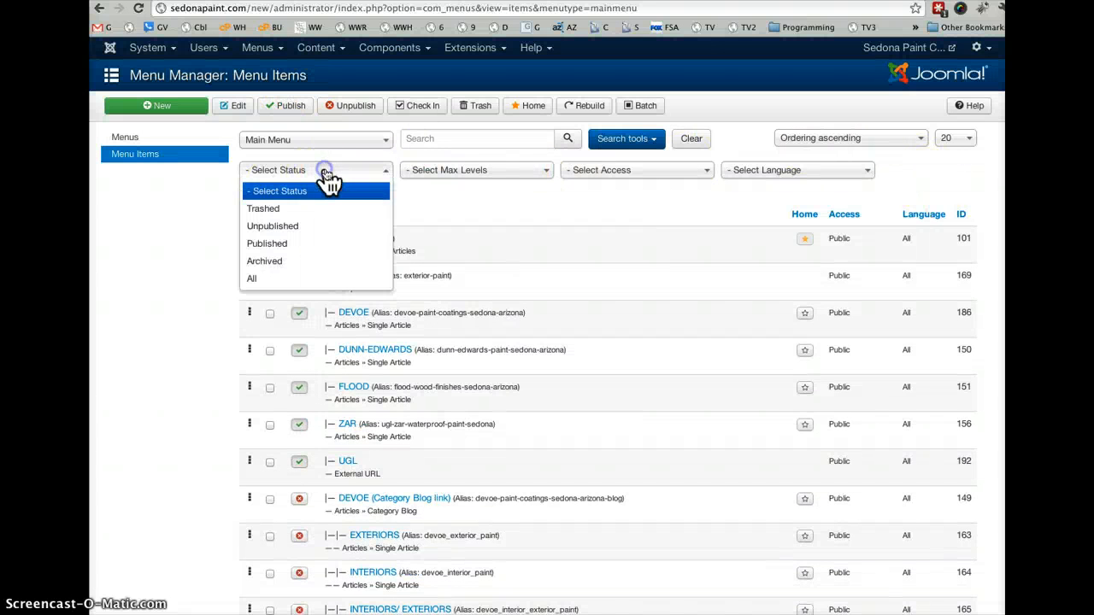
left_click(304, 246)
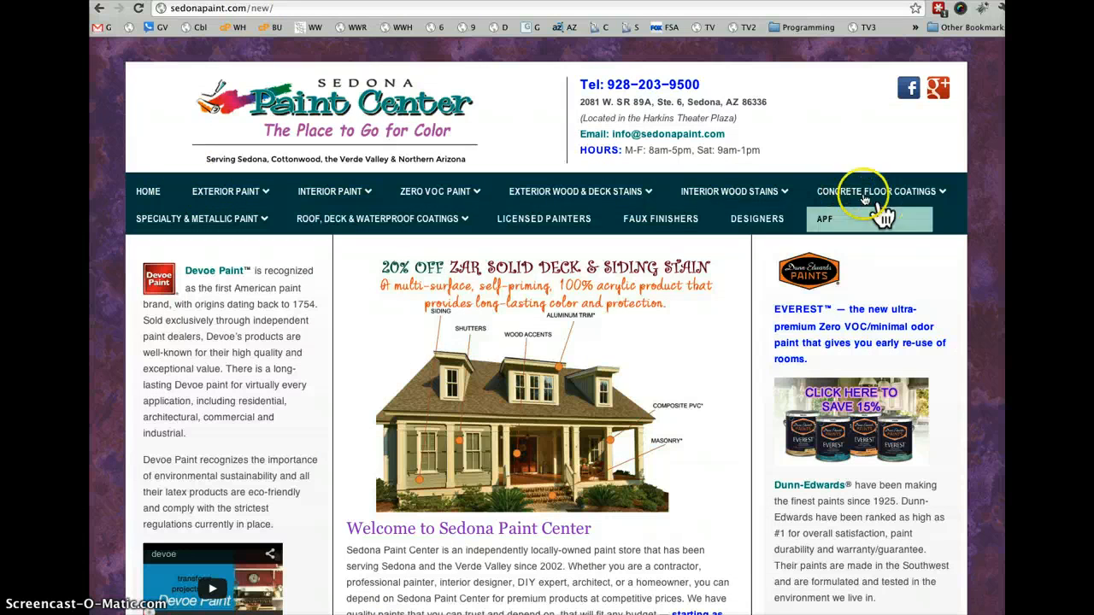
- Review the main navigation dropdowns and the upper part of the public home page
mouse_move(432, 197)
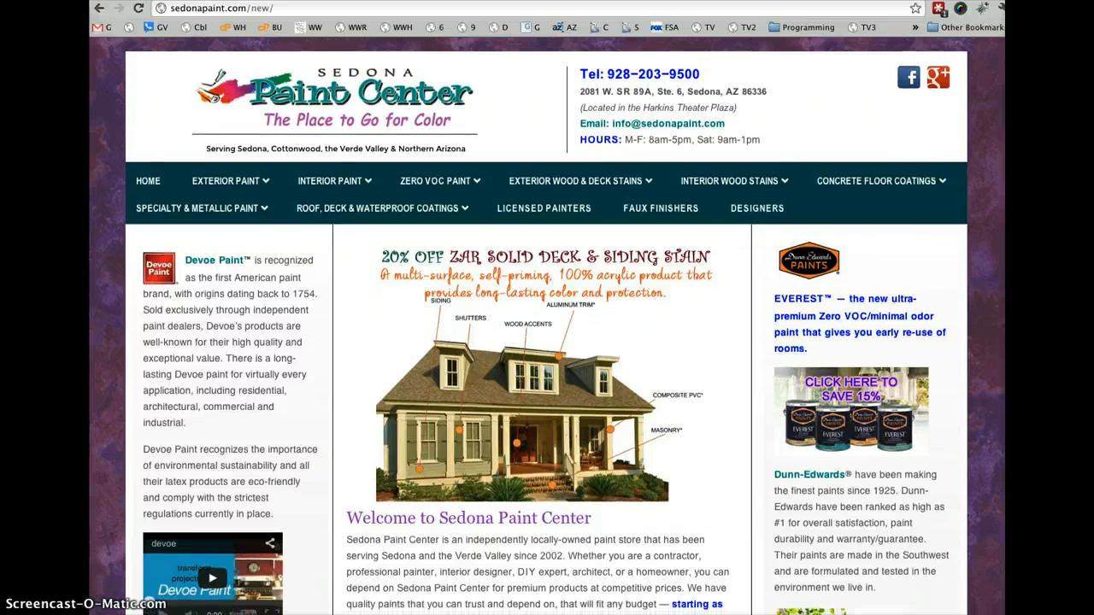
scroll(547, 342, "down", 2)
scroll(547, 342, "down", 1)
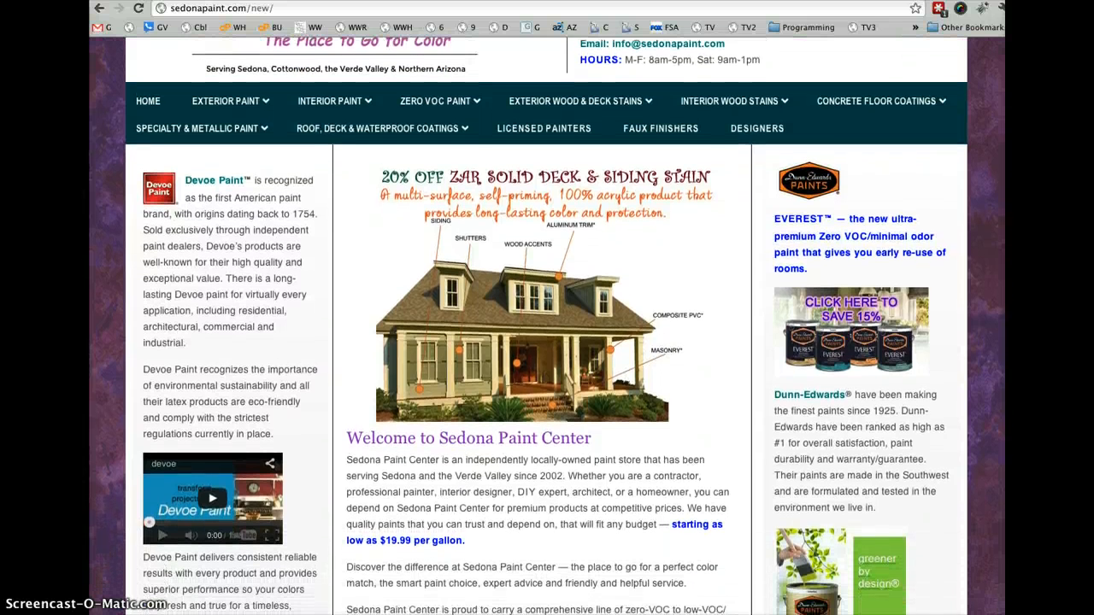
scroll(547, 342, "down", 2)
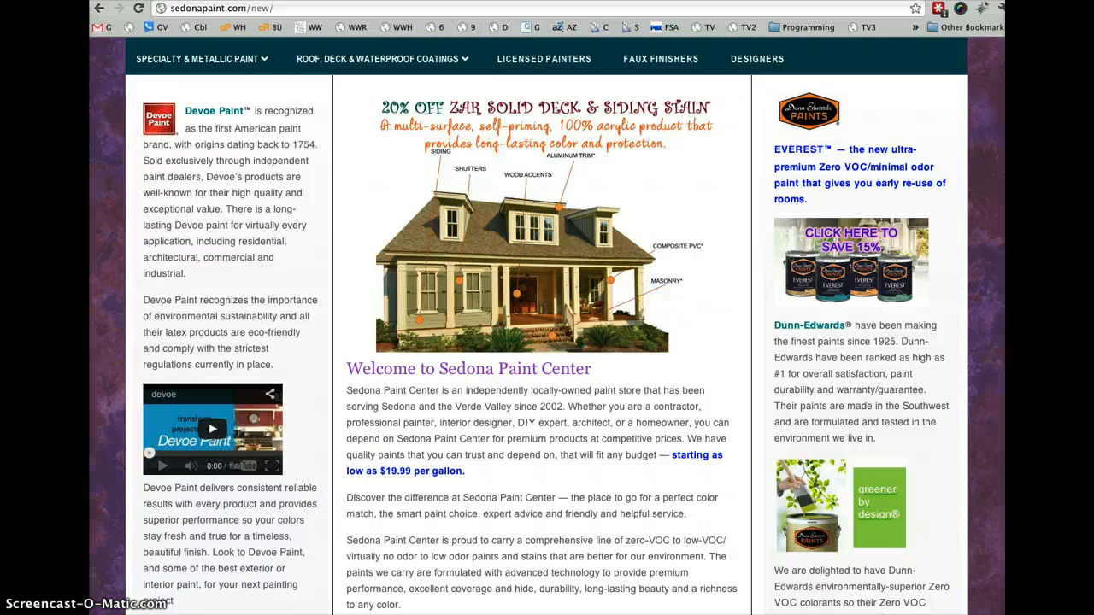
scroll(547, 342, "up", 3)
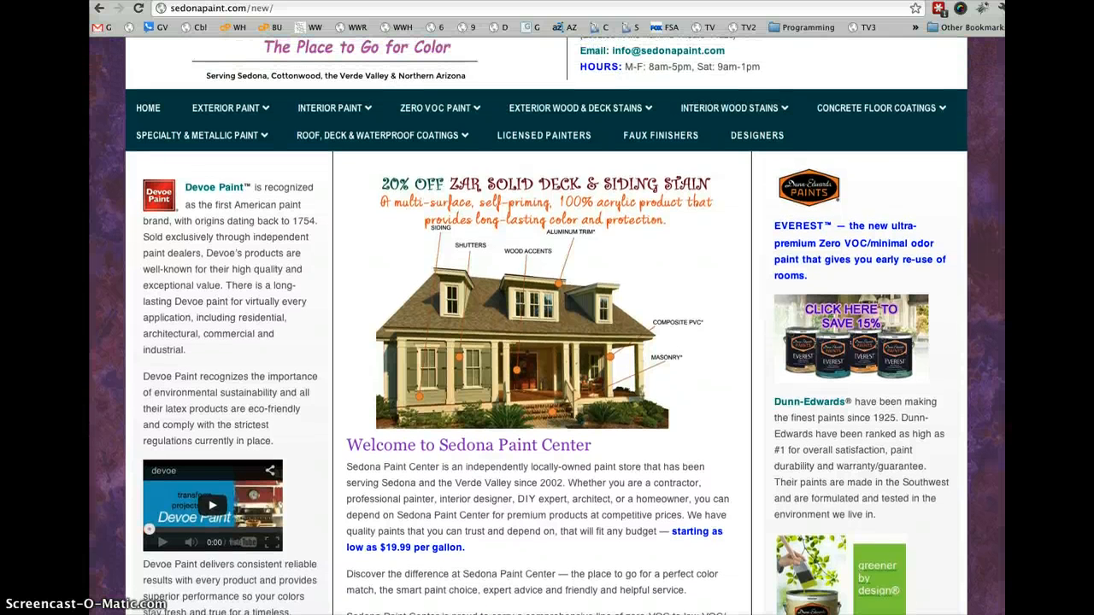
scroll(1005, 155, "up", 1)
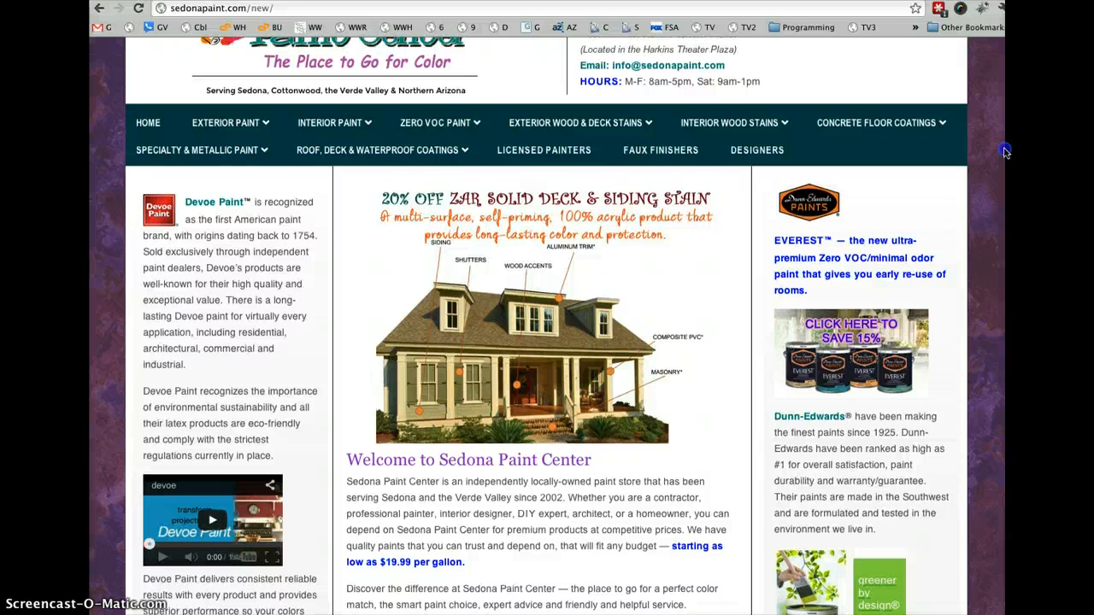
- Open the DEVOE page under Interior Paint on the public site
scroll(1005, 151, "up", 1)
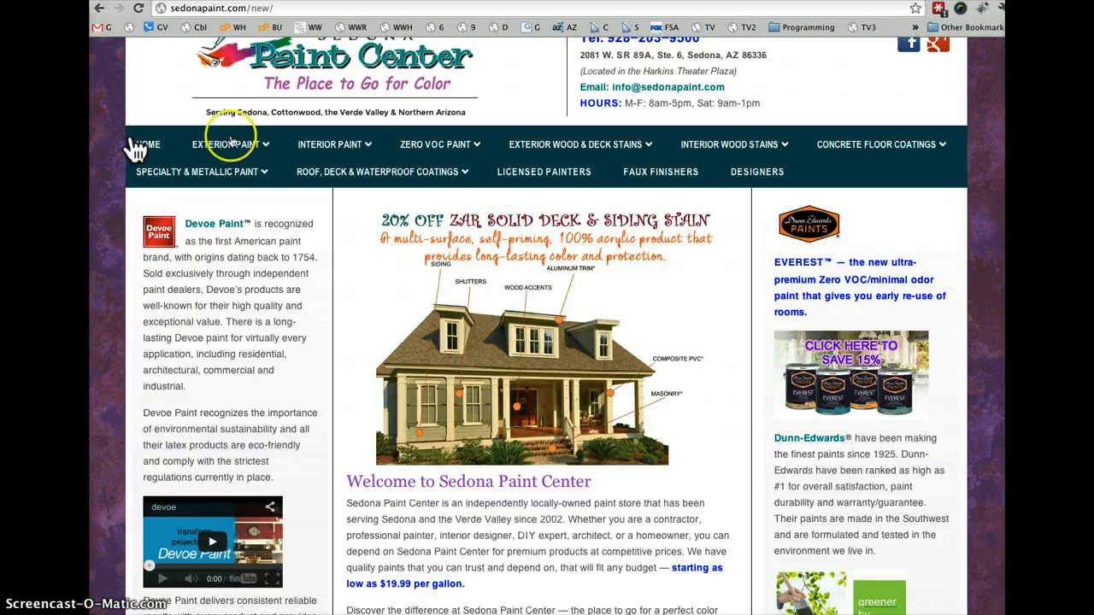
mouse_move(334, 147)
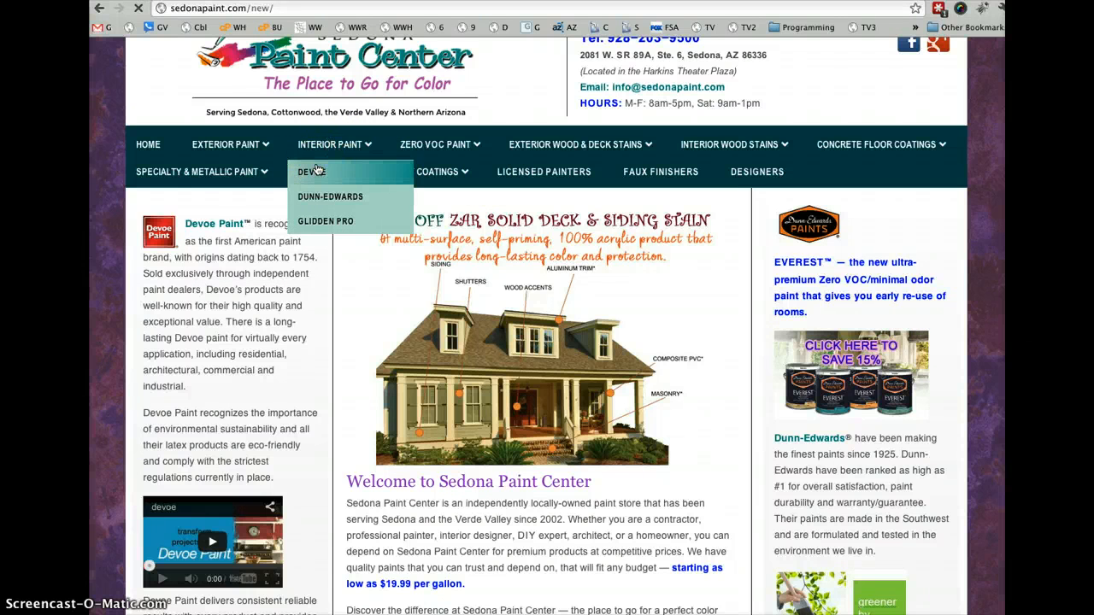
left_click(316, 171)
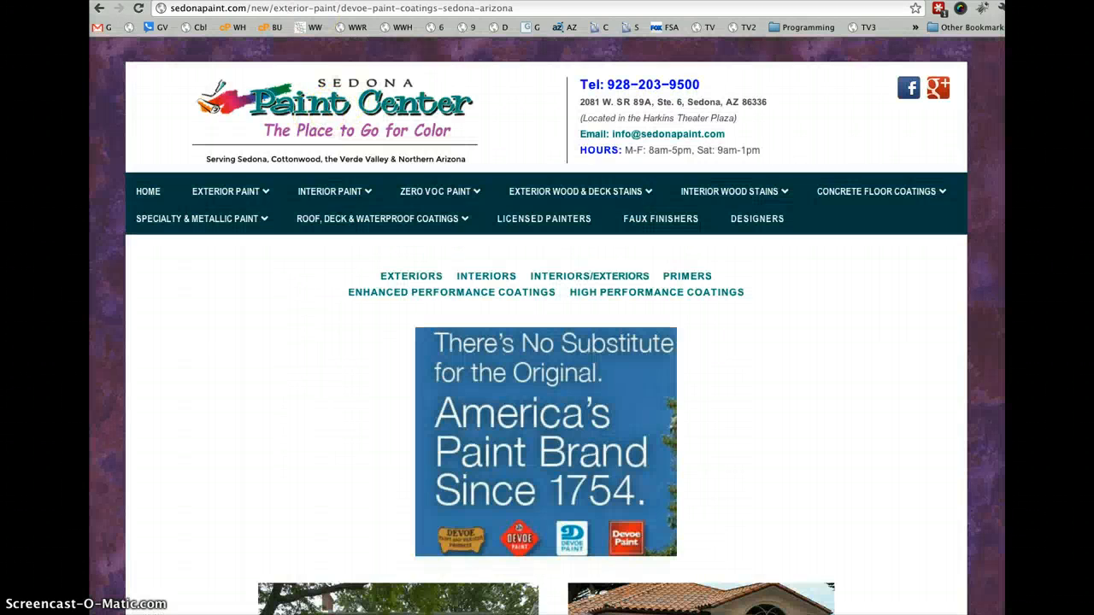
- Return to the Joomla administrator, find the DEVOE (ALL) article in the Article Manager and open it for editing
left_click(314, 1)
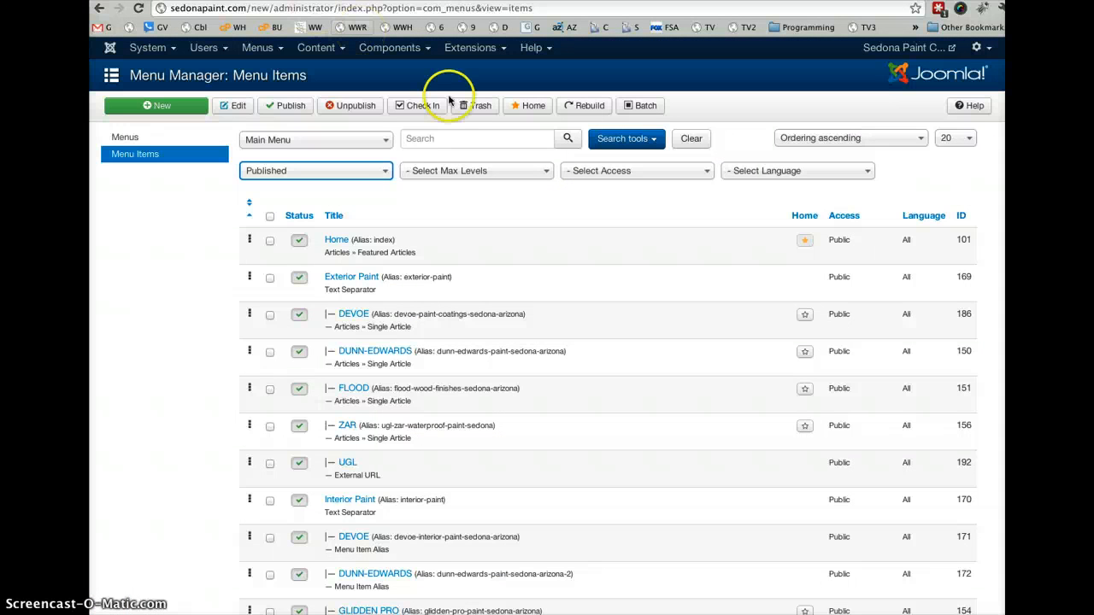
left_click(316, 48)
left_click(319, 77)
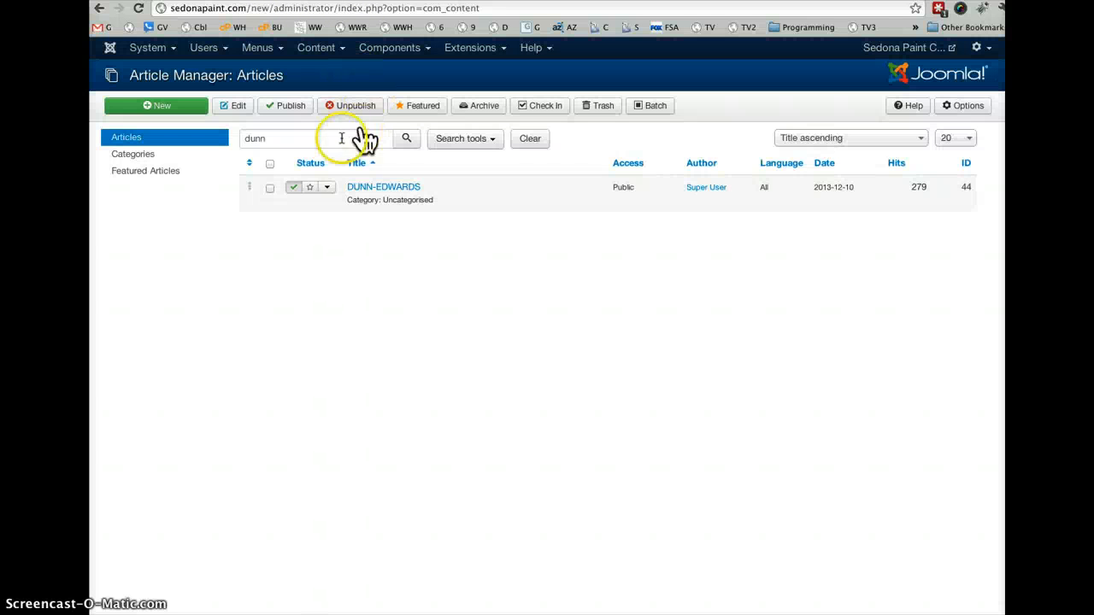
left_click_drag(274, 139, 241, 140)
type("d")
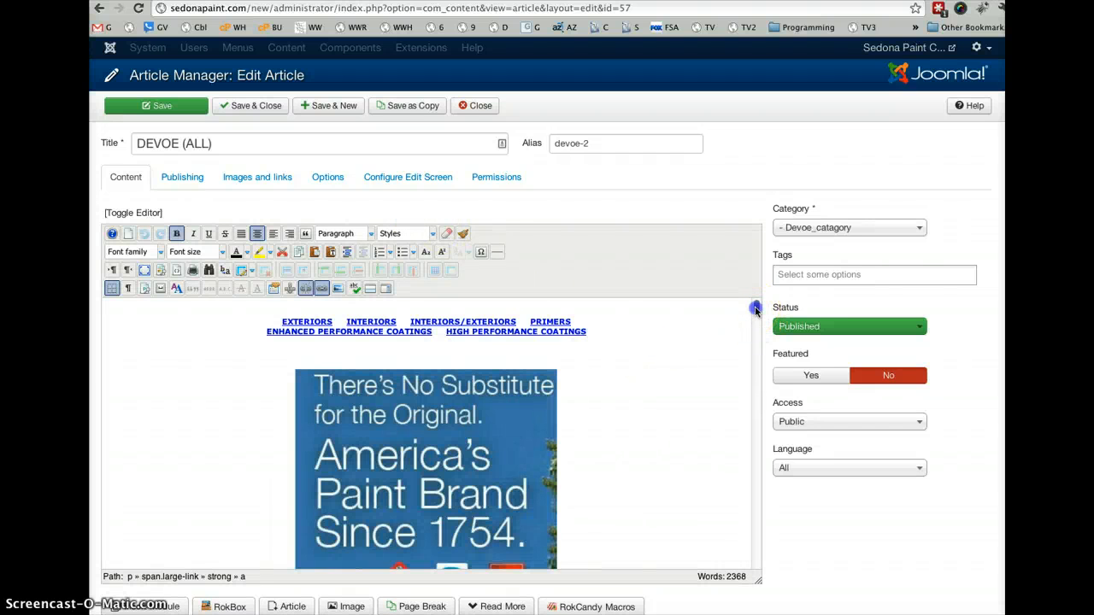
- Examine the DEVOE (ALL) article's content in the editor and compare it with the public Devoe page
mouse_move(755, 310)
left_mouse_down()
mouse_move(756, 406)
mouse_move(794, 420)
mouse_move(804, 569)
mouse_move(787, 464)
mouse_move(709, 313)
mouse_move(721, 291)
left_mouse_up()
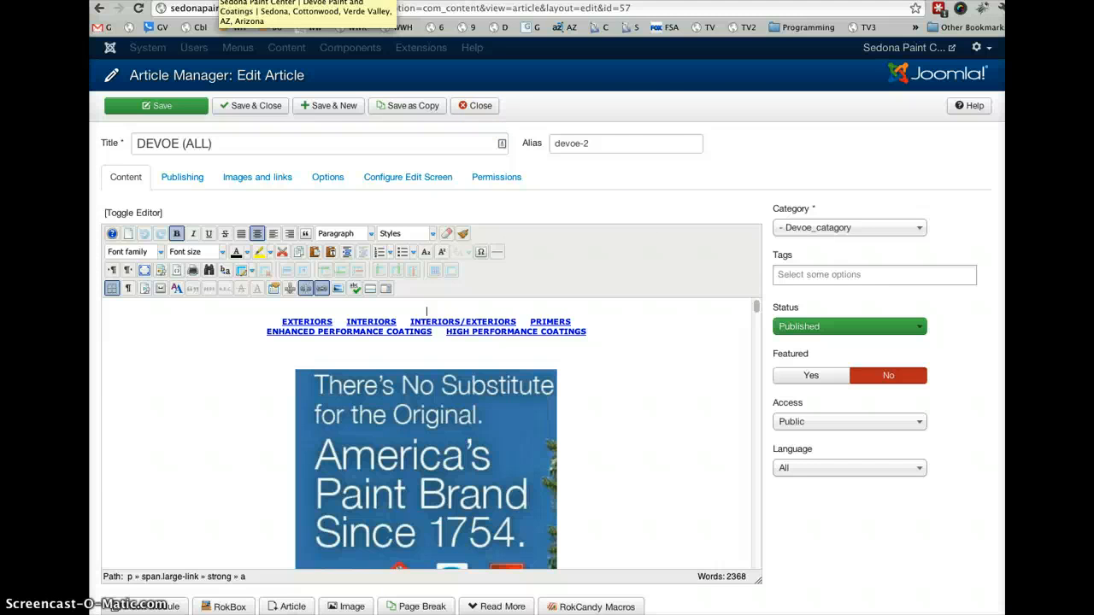
left_click(222, 0)
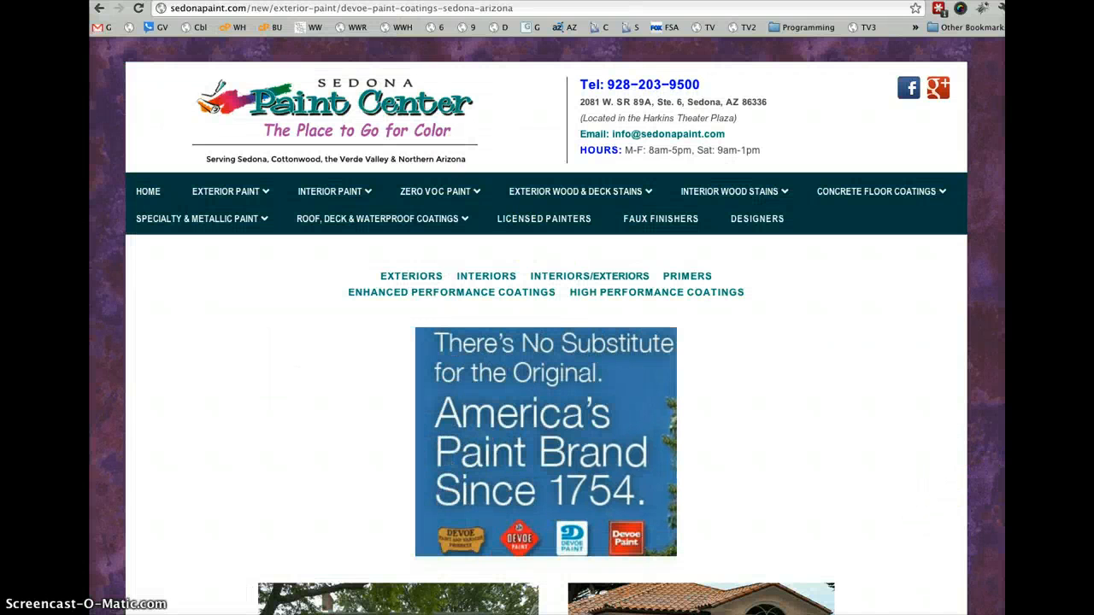
- Check how the Devoe page's product sections reflow in a phone-width browser window, and restore the window to full width
left_click_drag(1003, 83, 999, 129)
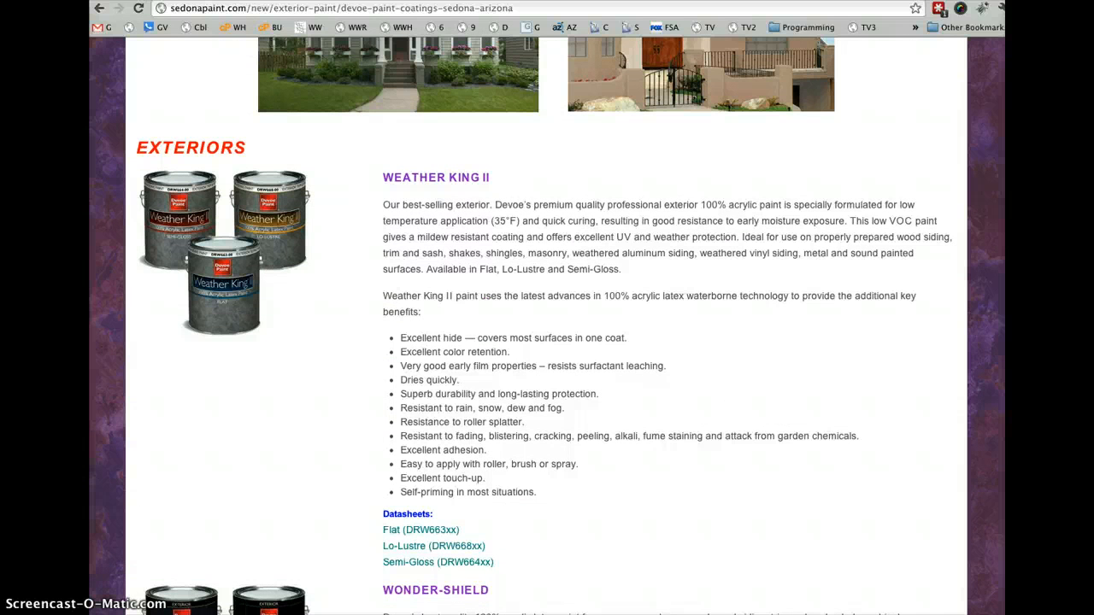
left_click_drag(1005, 308, 691, 308)
left_click_drag(672, 603, 410, 581)
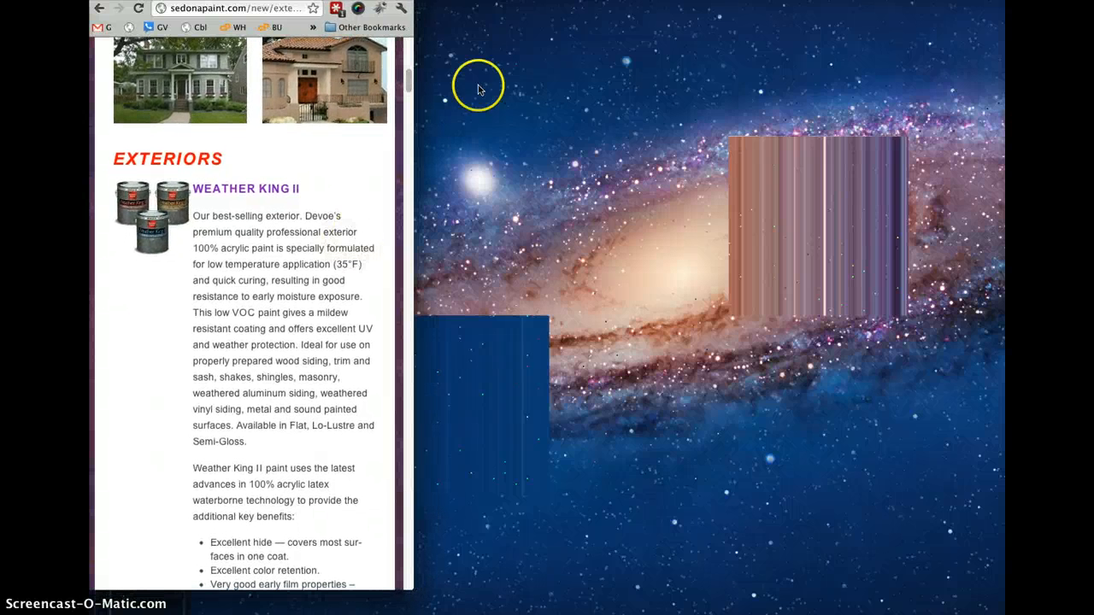
left_click_drag(408, 83, 398, 346)
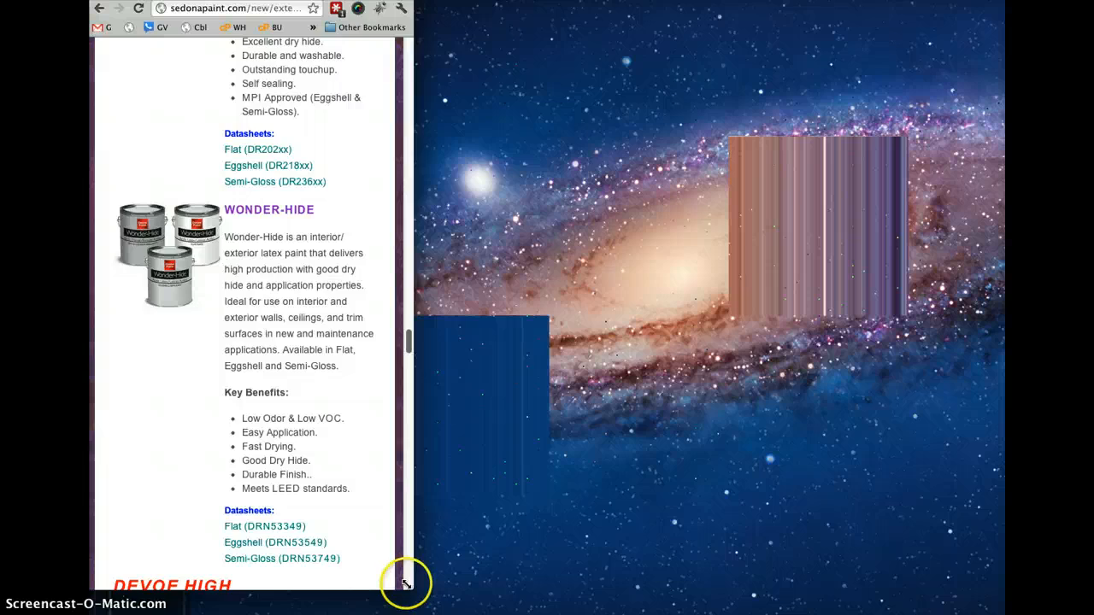
left_click_drag(409, 585, 1005, 613)
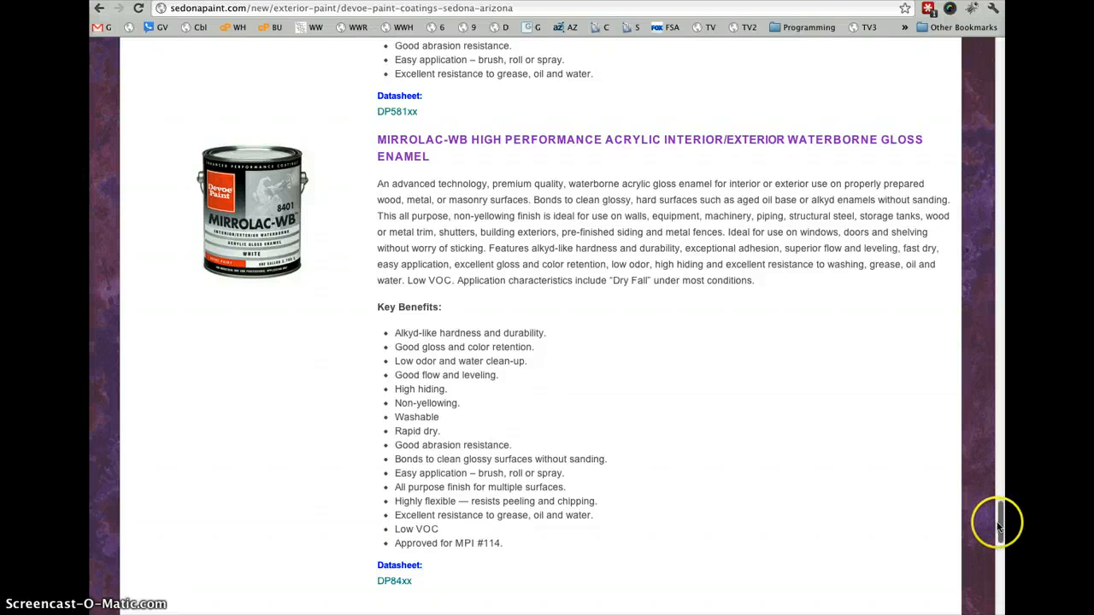
- Return to the public home page and review the main navigation dropdowns from Interior Paint through Concrete Floor Coatings
left_click_drag(998, 523, 971, 68)
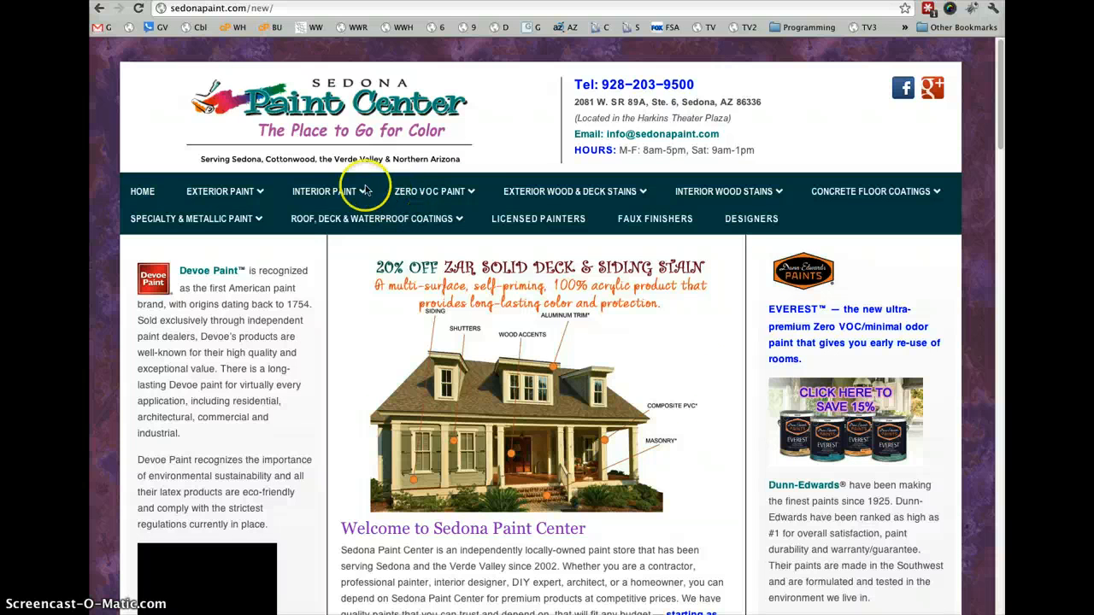
mouse_move(359, 197)
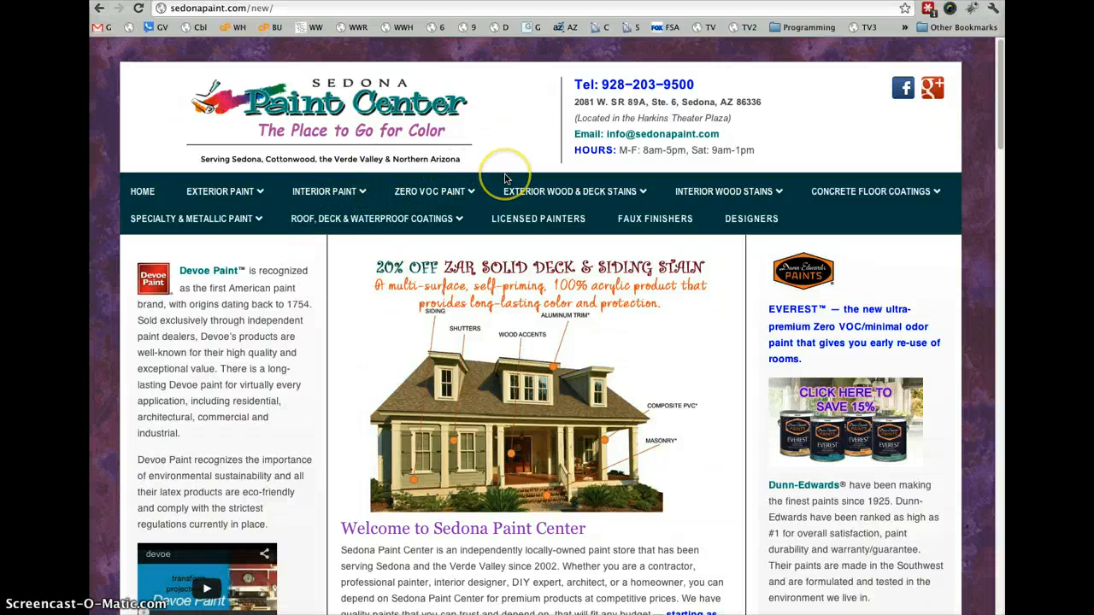
mouse_move(570, 197)
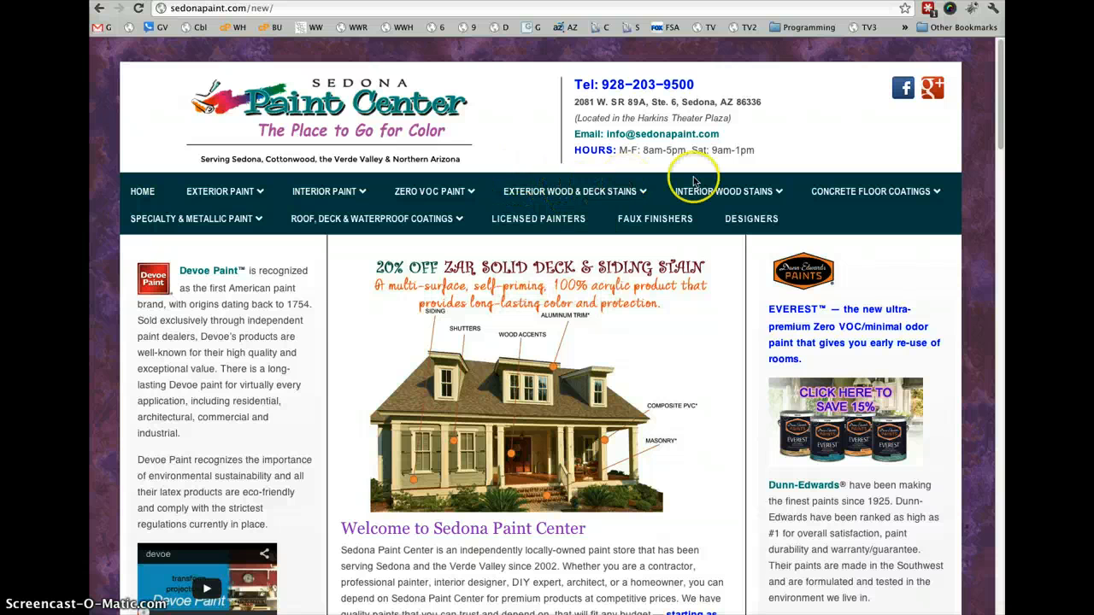
mouse_move(691, 200)
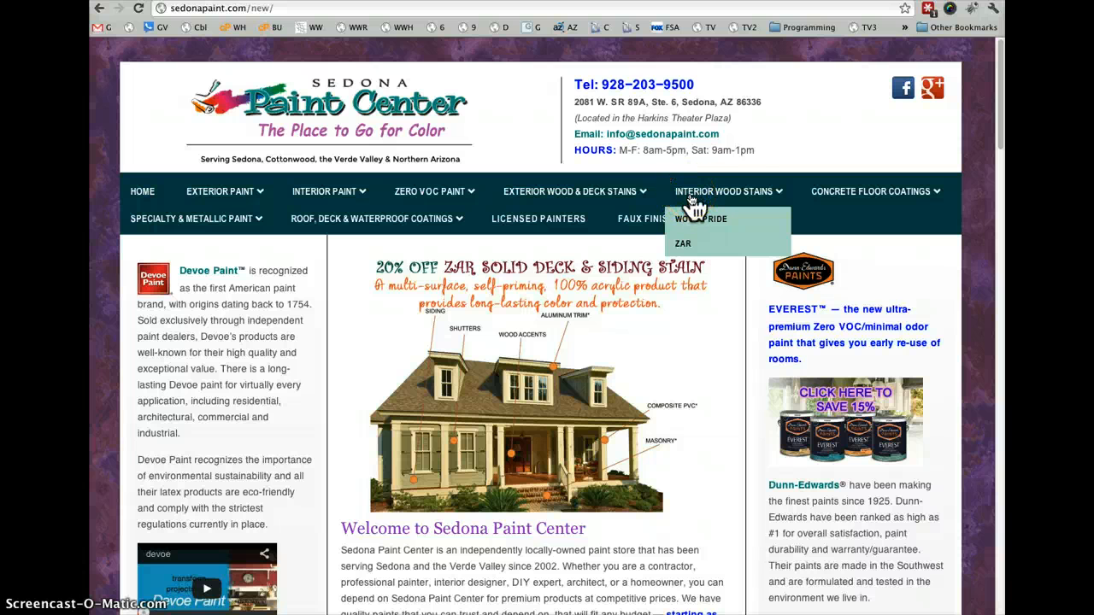
mouse_move(834, 194)
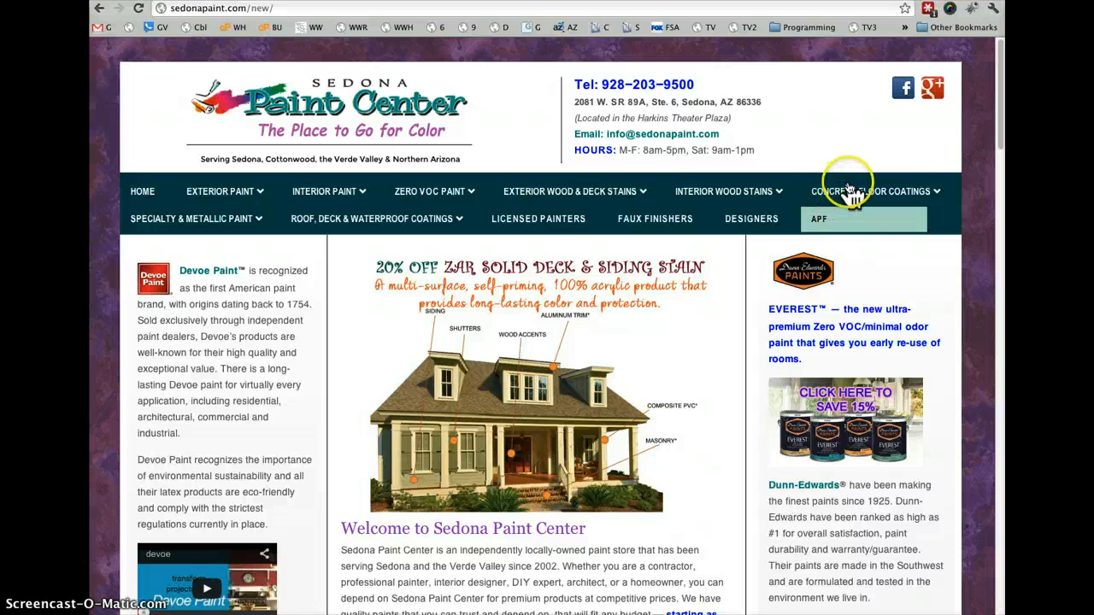